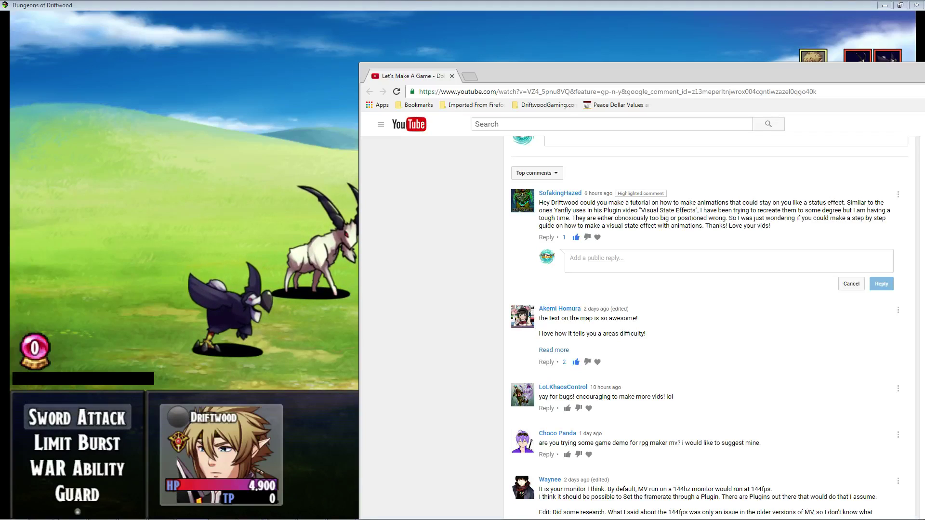
- Leave the YouTube tutorial request and bring the running game window forward
left_click(480, 58)
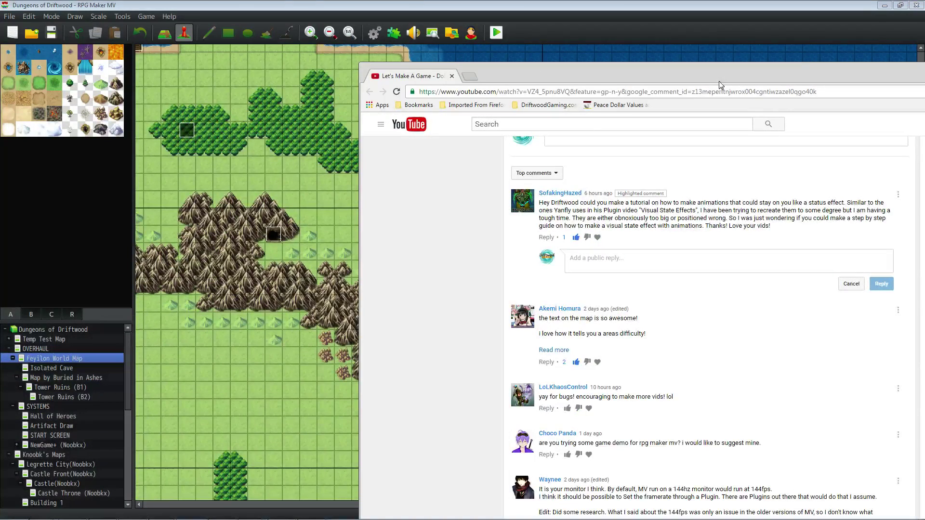
left_click(641, 25)
left_click(394, 32)
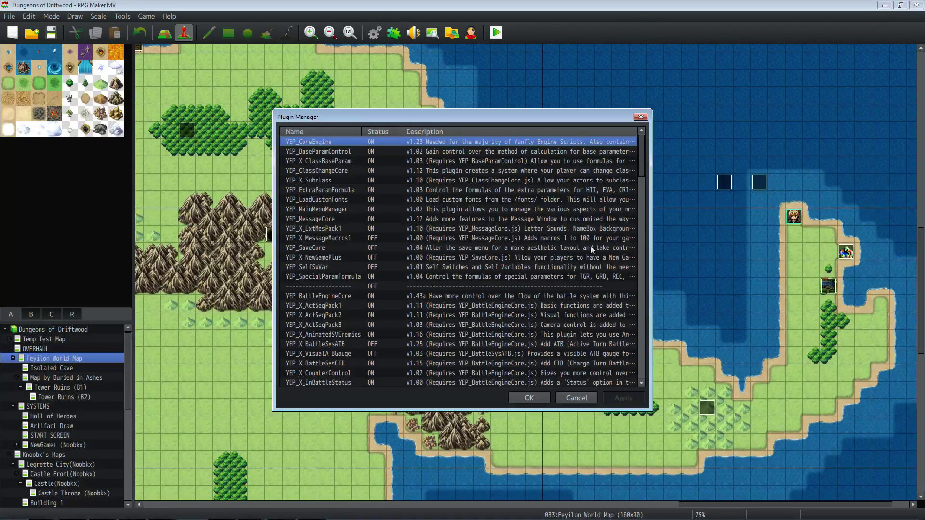
left_click_drag(640, 153, 643, 192)
left_click(329, 259)
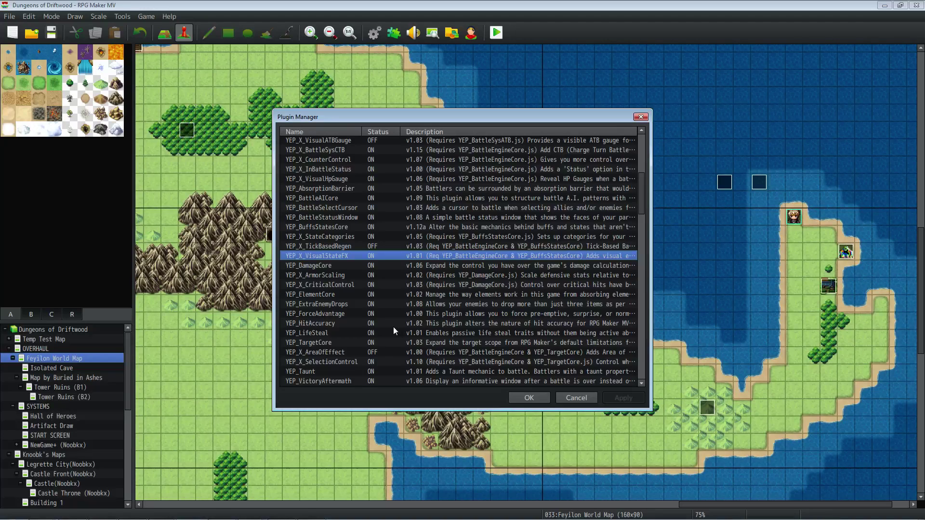
scroll(393, 325, "up", 3)
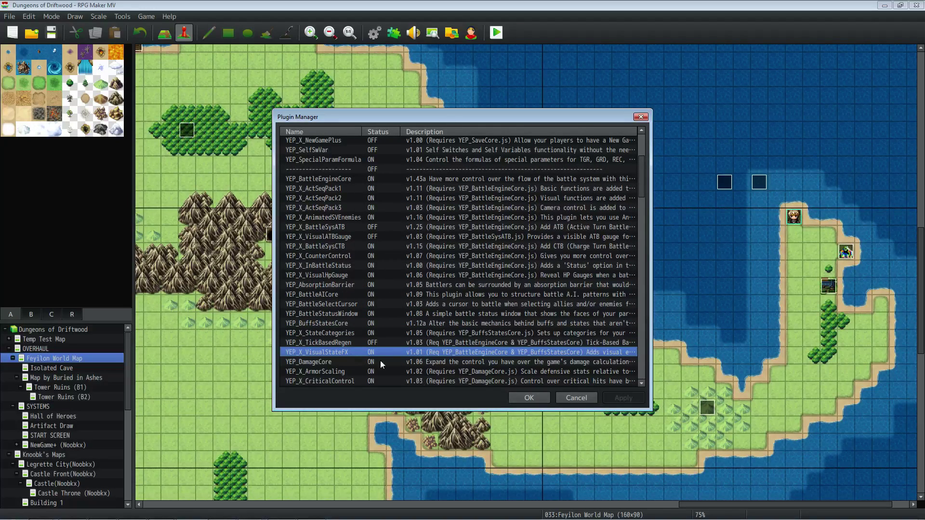
left_click(522, 395)
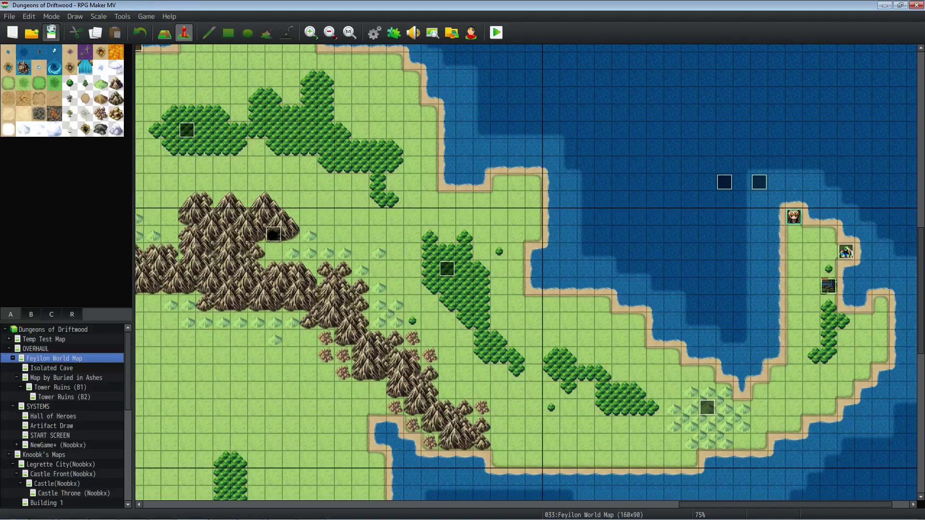
- Open the Database's Animations section and locate empty slot 0498
left_click(375, 32)
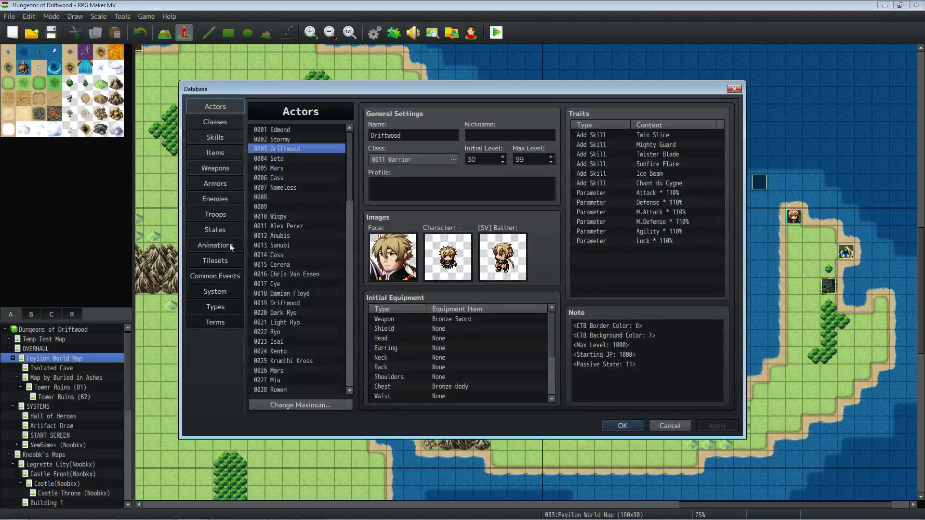
left_click(229, 244)
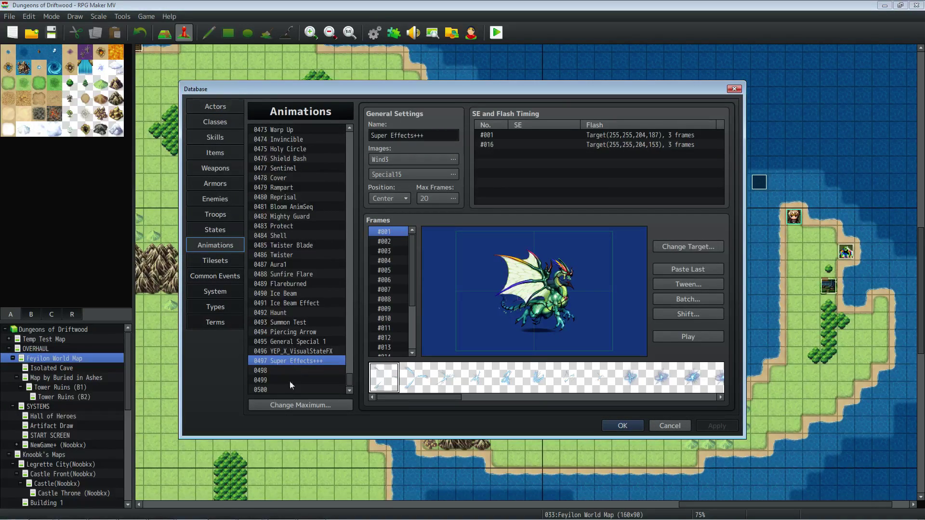
left_click(302, 371)
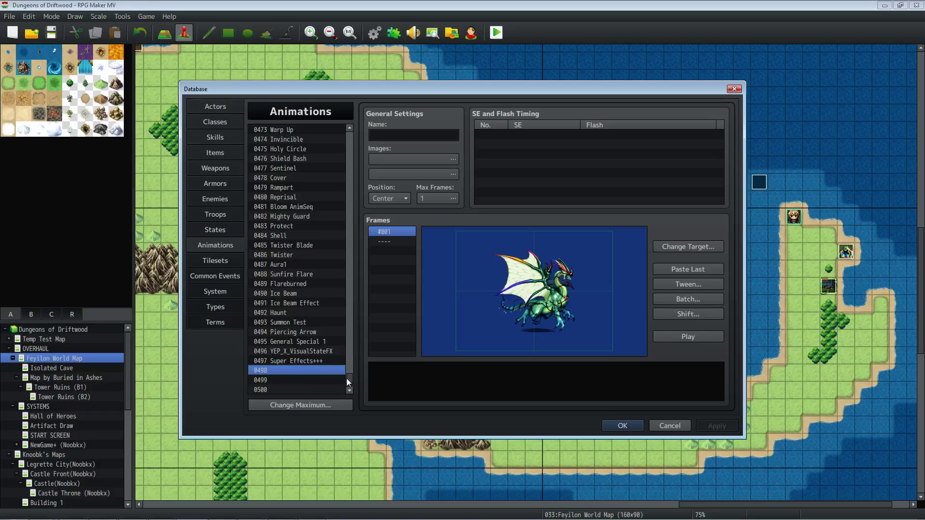
left_click_drag(345, 378, 350, 122)
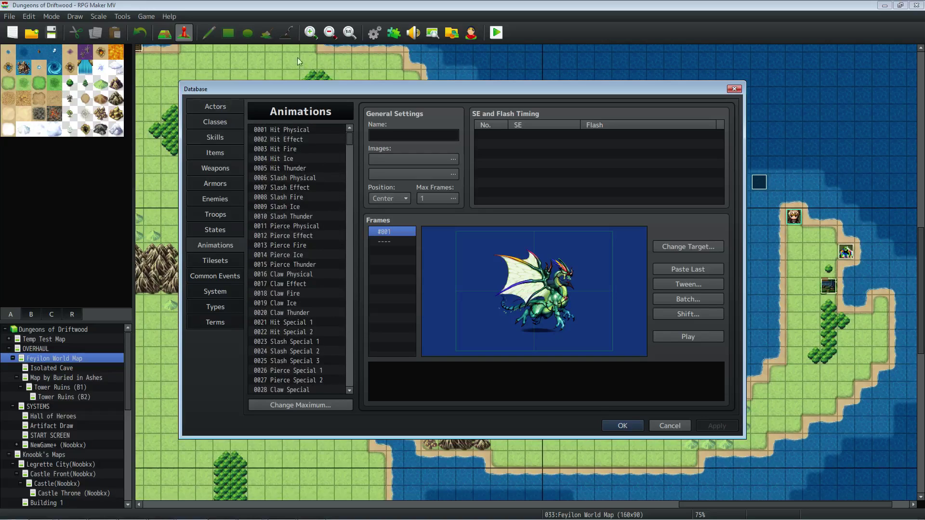
scroll(291, 263, "down", 2)
- Preview the Hit, Slash, Arrow and General Special animations, settling on General Special 1
left_click(290, 263)
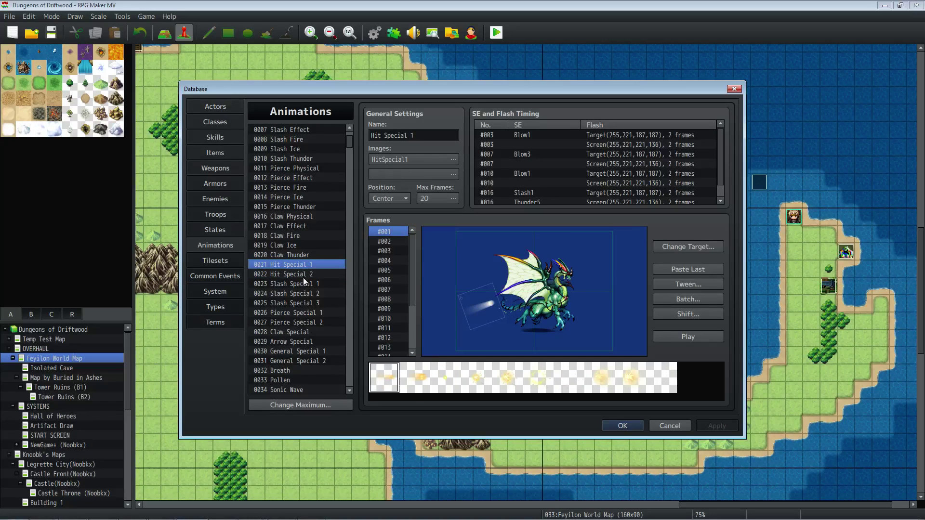
left_click(309, 291)
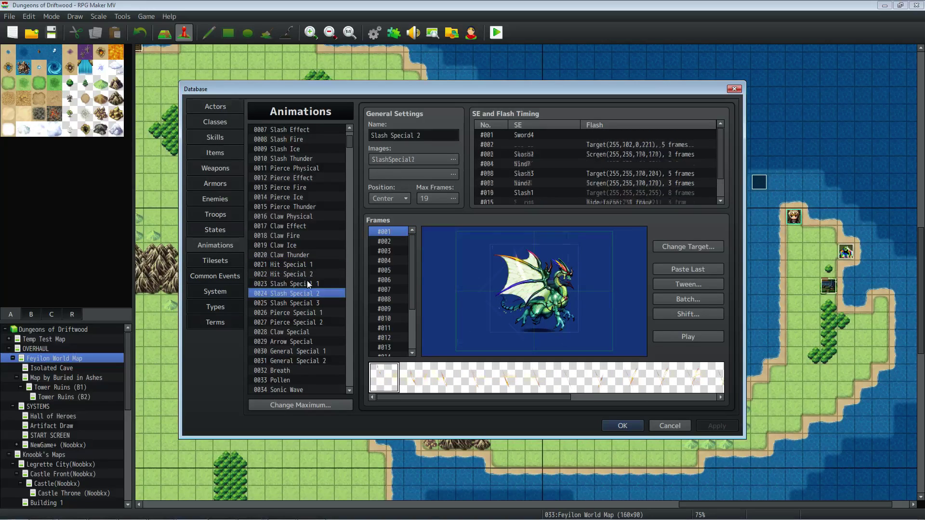
left_click(308, 284)
left_click(306, 275)
left_click(305, 265)
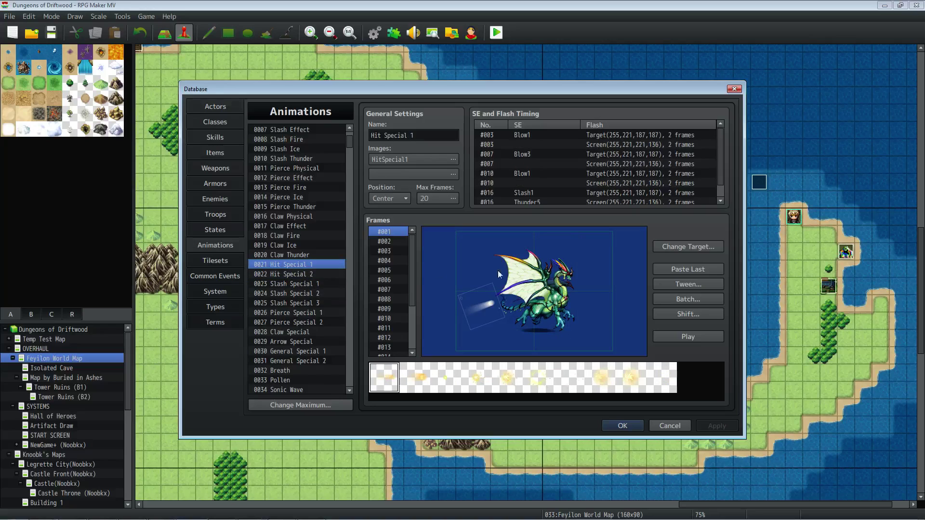
left_click(299, 285)
left_click(302, 268)
left_click(315, 342)
left_click(319, 354)
left_click(319, 361)
left_click(321, 352)
left_click(688, 336)
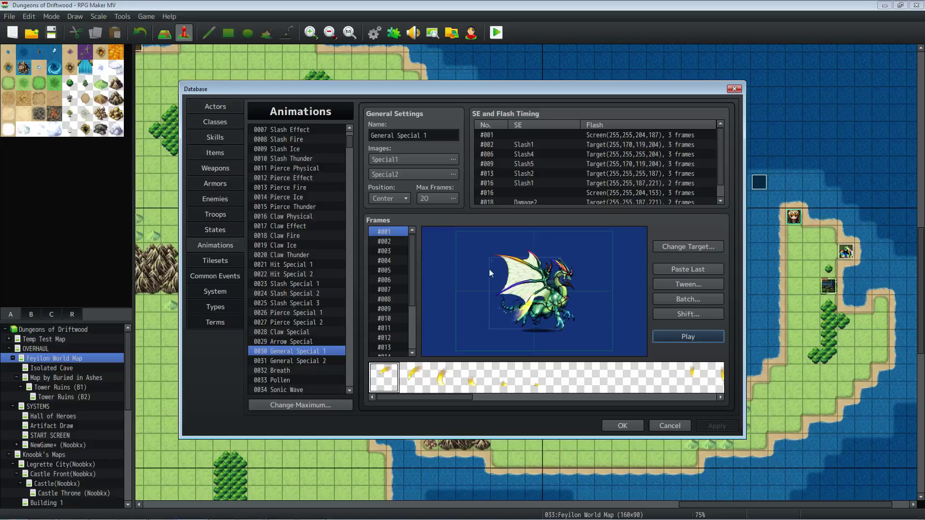
- Copy General Special 1 and paste it into empty animation slot 0498
left_click(306, 353)
right_click(307, 355)
left_click(328, 360)
left_click_drag(349, 146, 311, 372)
right_click(311, 373)
left_click(322, 387)
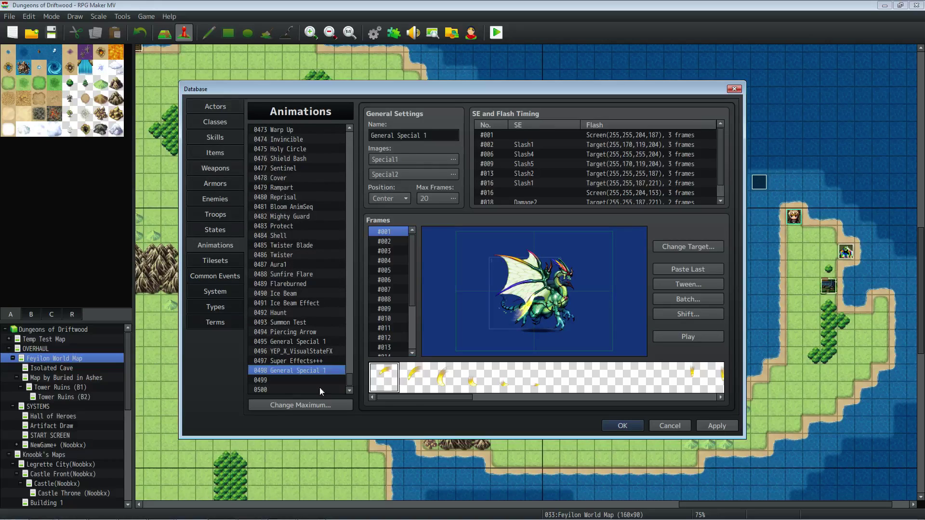
- Rename animation 0498 to 'Easy Animation1' and delete all its sound timing entries
triple_click(441, 135)
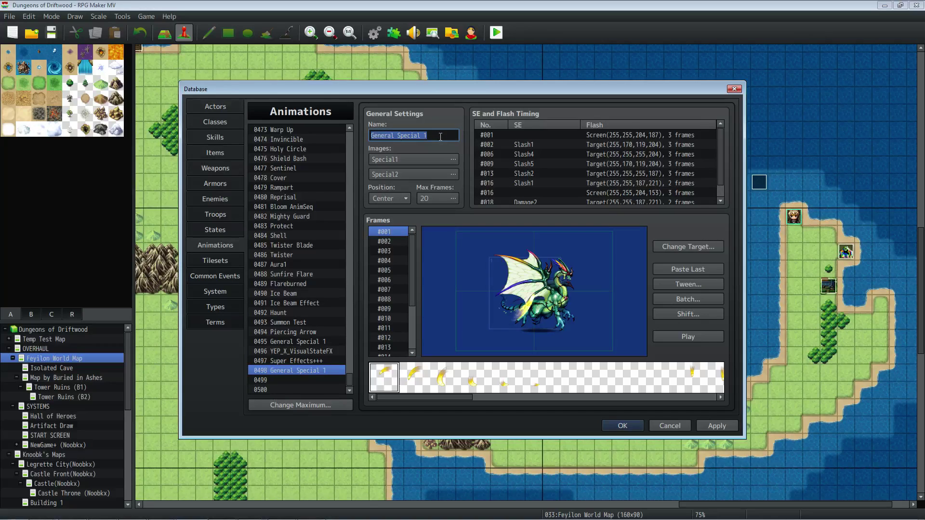
type("Easy Anim")
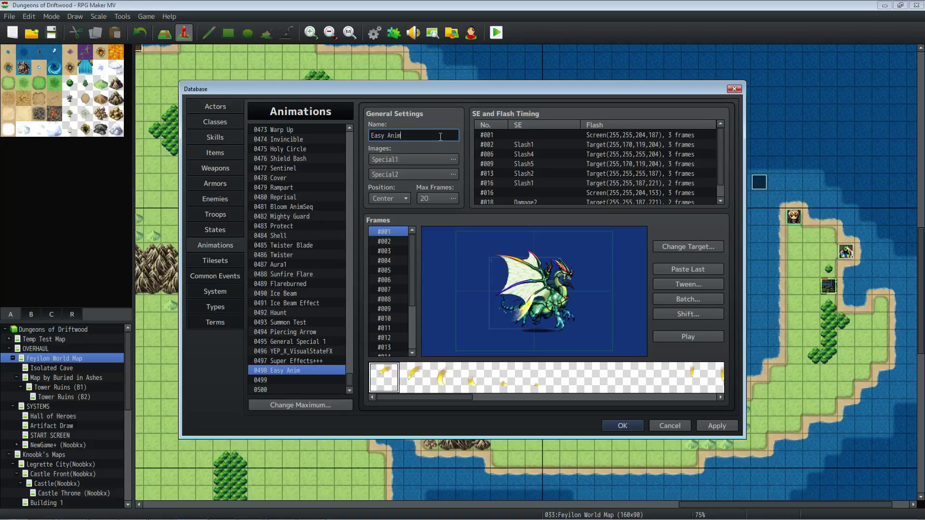
type("ation1")
left_click(523, 145)
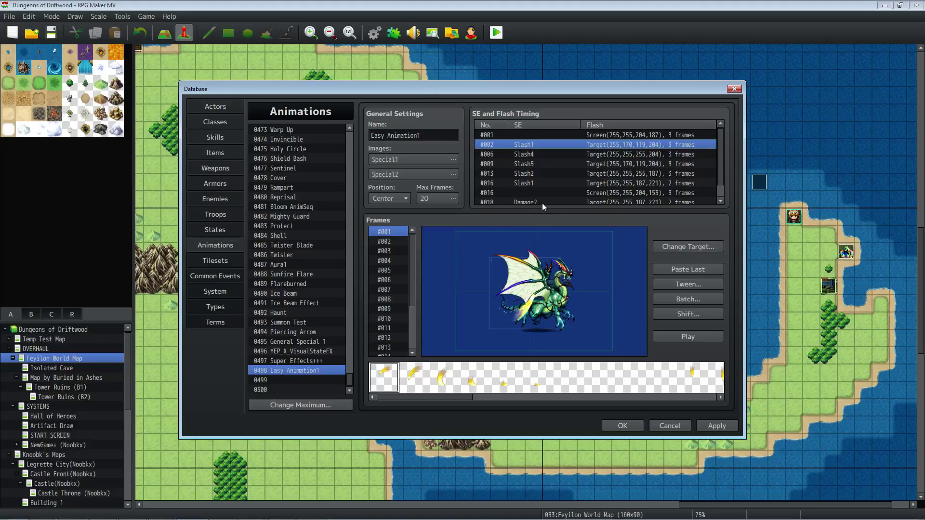
key("Delete")
key("Delete")
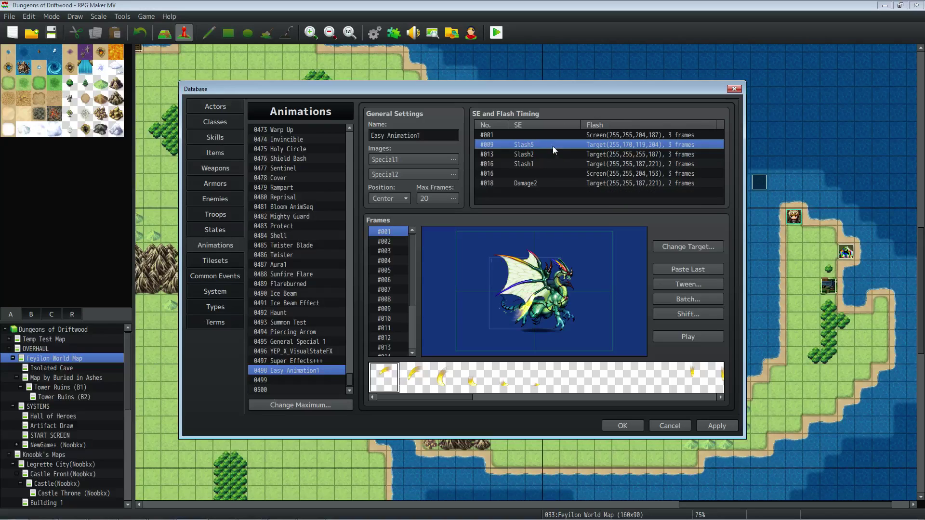
key("Delete")
key("Delete")
key("Delete")
key("Delete")
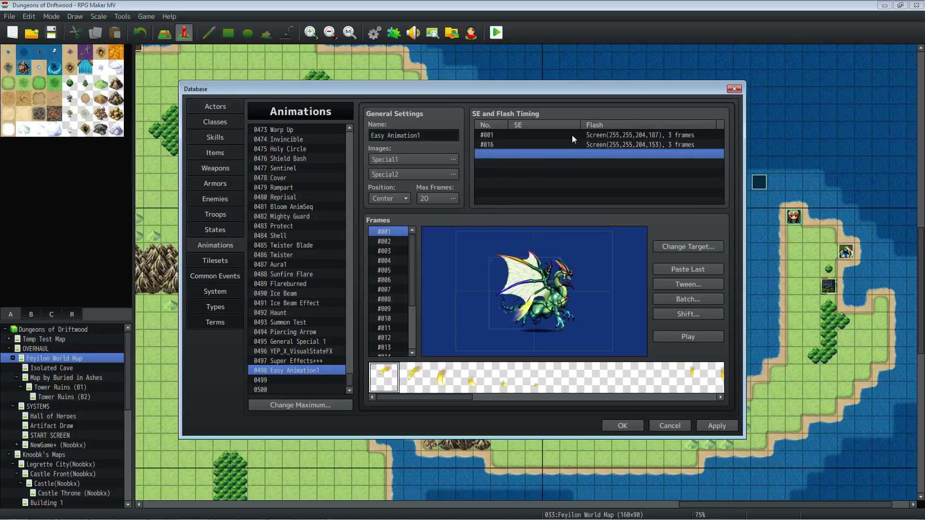
- Change the flashes at timings #001 and #016 to target flashes
left_click(572, 136)
right_click(566, 139)
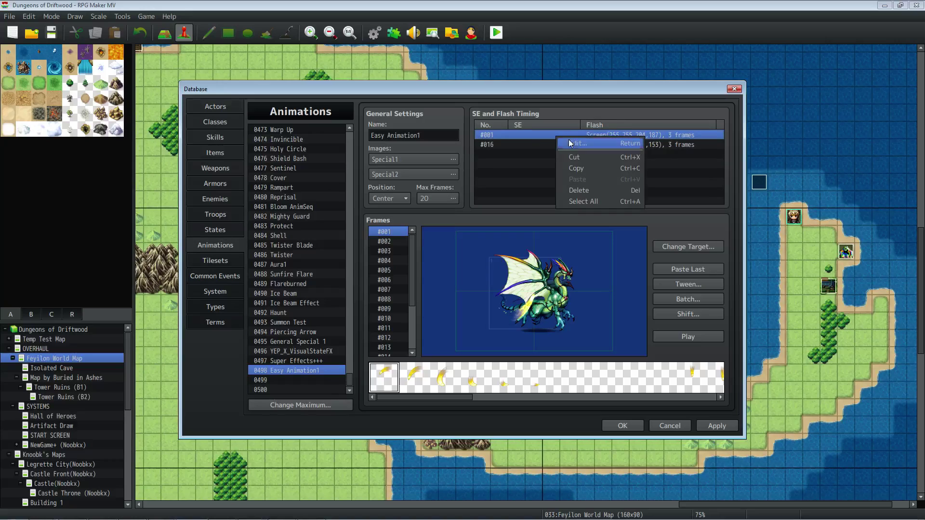
left_click(574, 143)
left_click(534, 149)
left_click(626, 257)
right_click(561, 146)
left_click(571, 153)
left_click(535, 149)
left_click(622, 255)
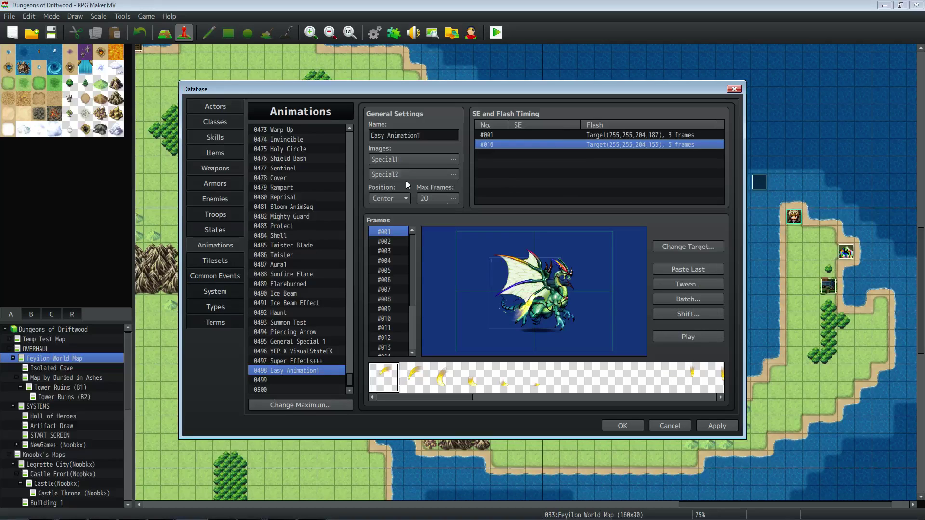
- Make Thunder2 (2) at hue 161 the first animation image and preview the result
left_click(453, 159)
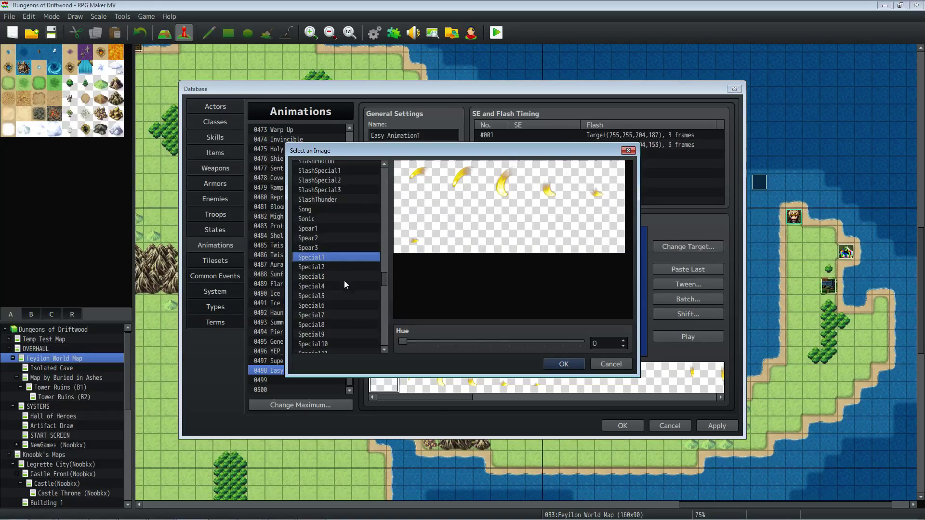
left_click_drag(385, 278, 384, 323)
left_click(368, 306)
left_click_drag(446, 342, 481, 345)
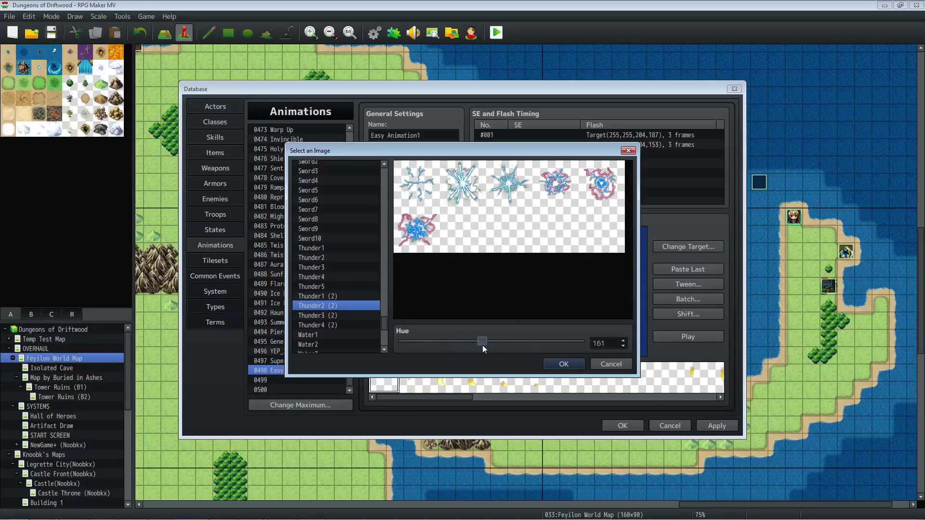
left_click(564, 365)
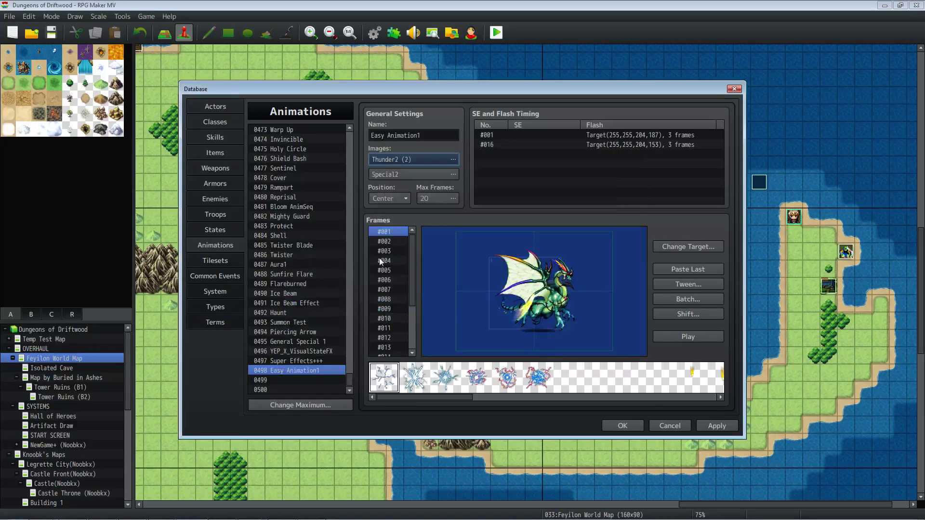
left_click(683, 334)
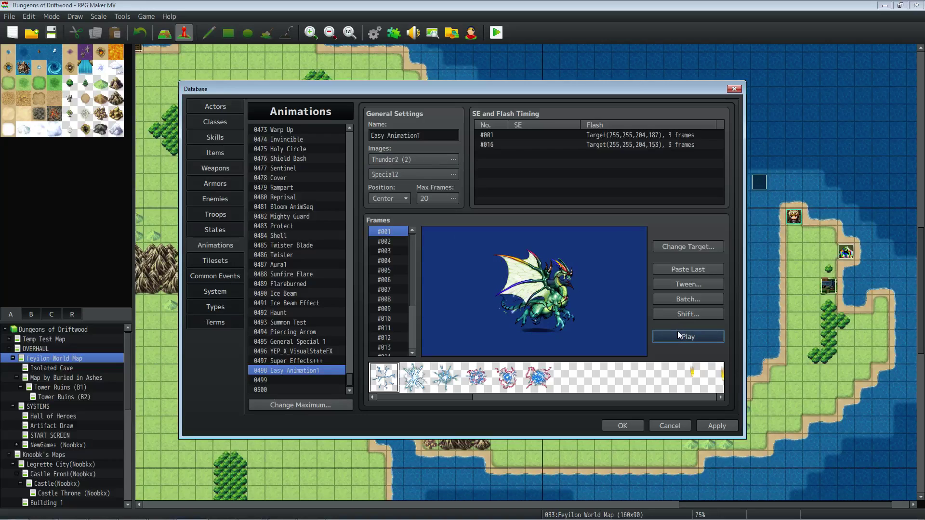
left_click(453, 159)
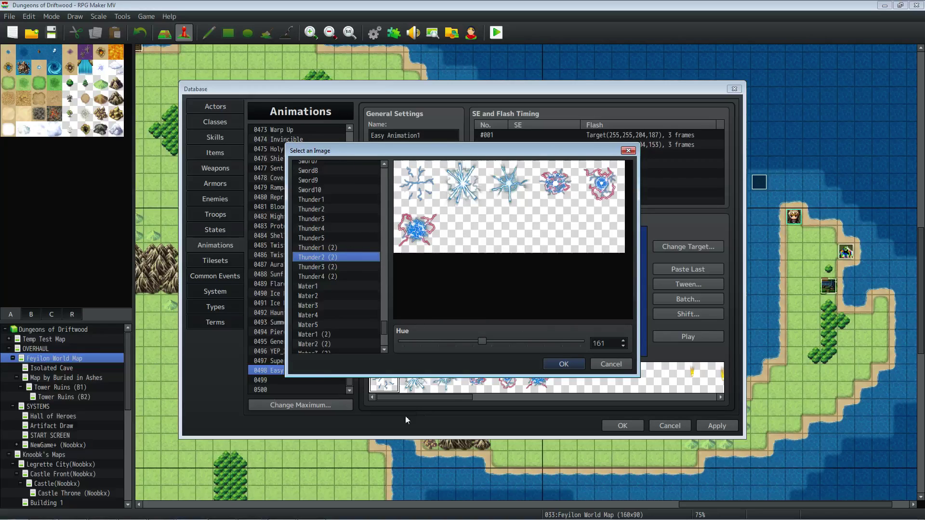
left_click(564, 364)
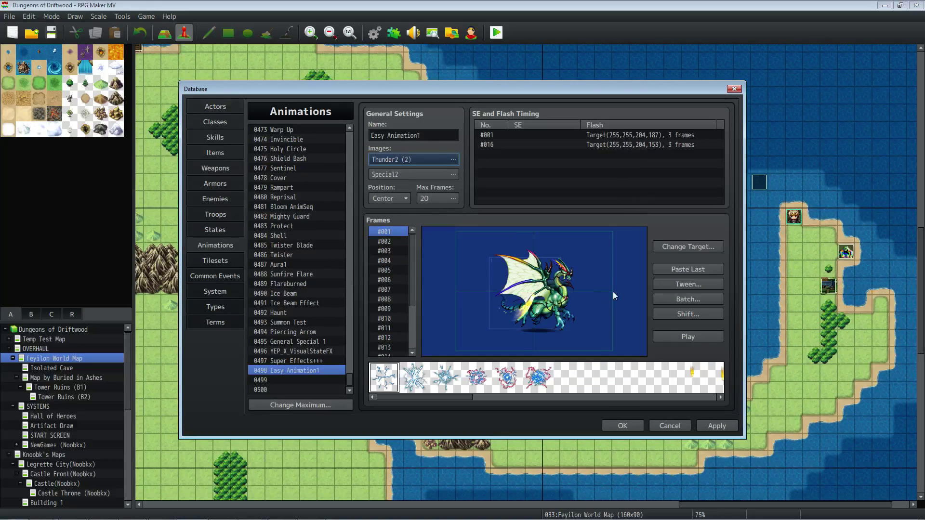
left_click(677, 337)
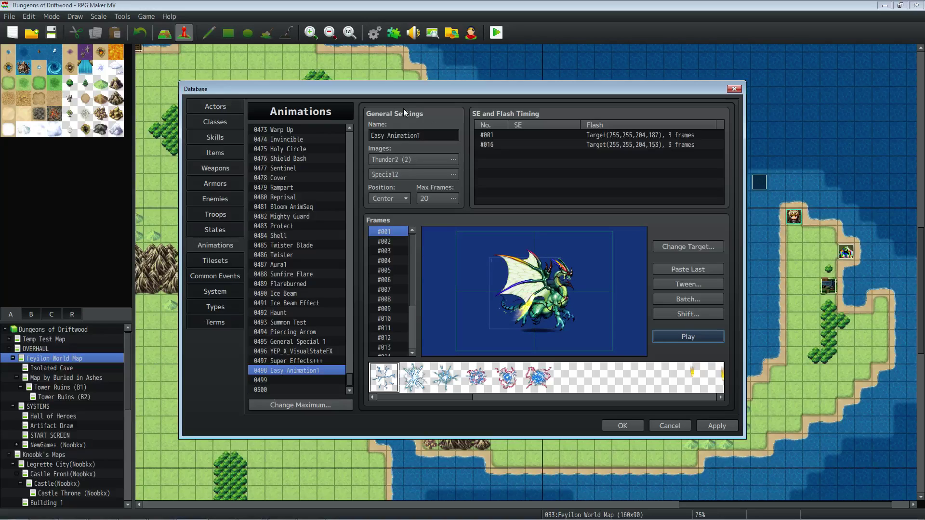
- Browse the image list, swap the second image to Holy3, and replay the preview
left_click(696, 341)
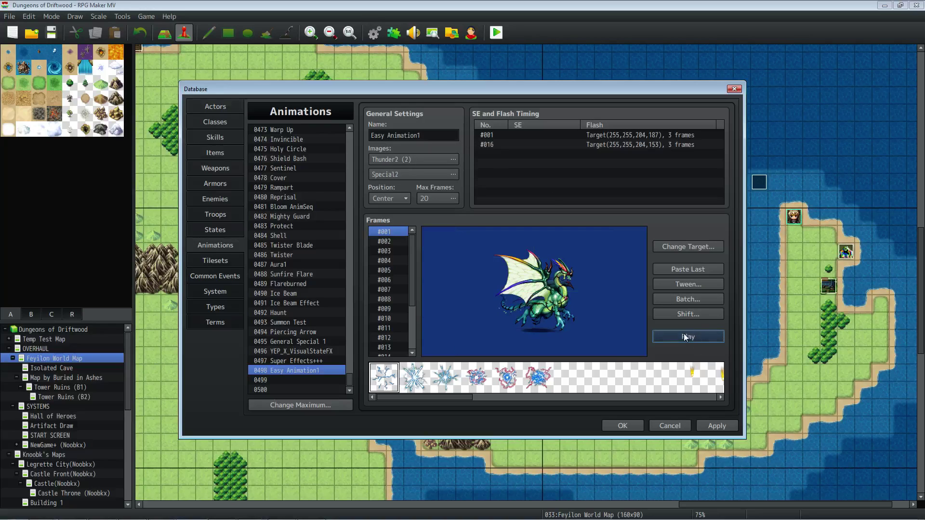
left_click(436, 175)
left_click(355, 311)
scroll(364, 219, "up", 10)
left_click(364, 222)
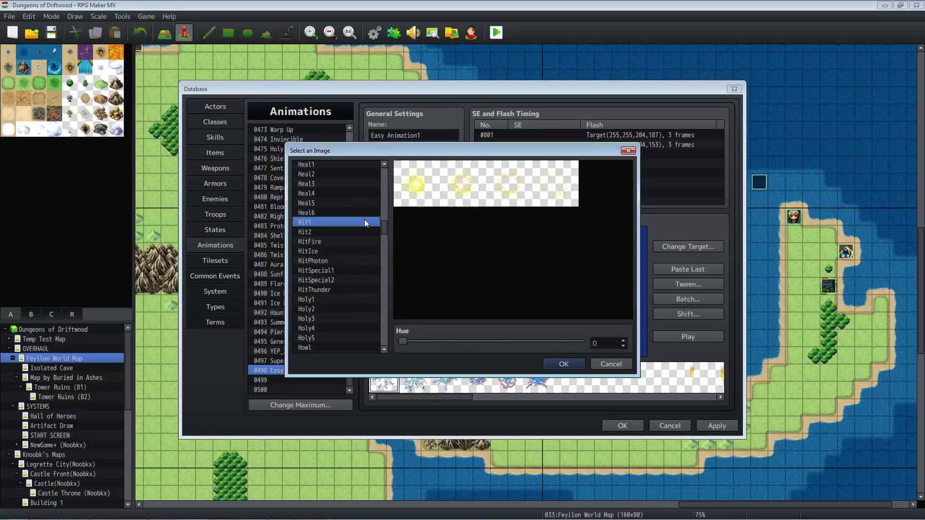
left_click(347, 270)
scroll(349, 287, "down", 2)
left_click(350, 280)
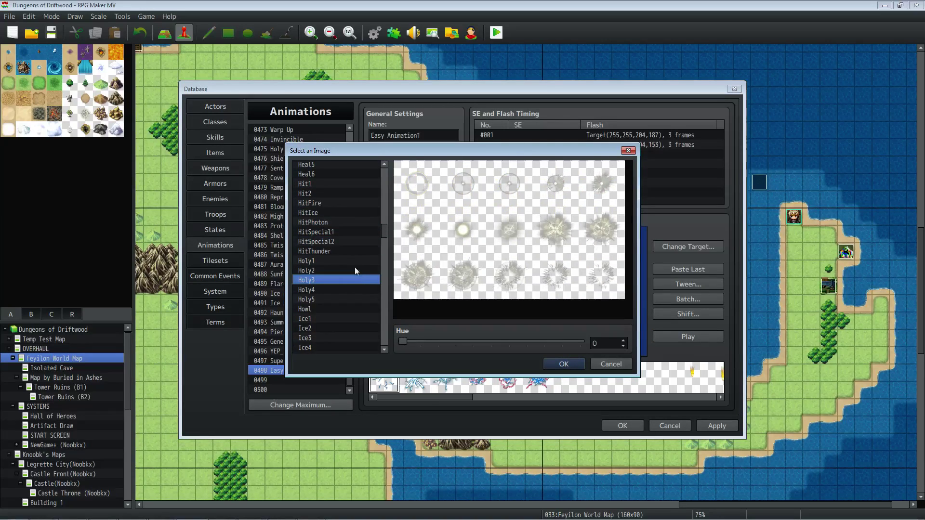
left_click(558, 365)
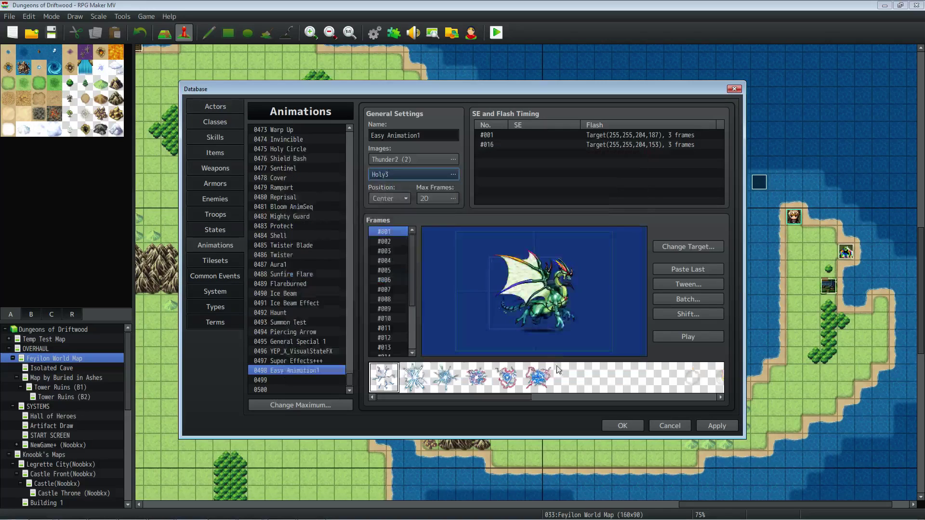
left_click(685, 338)
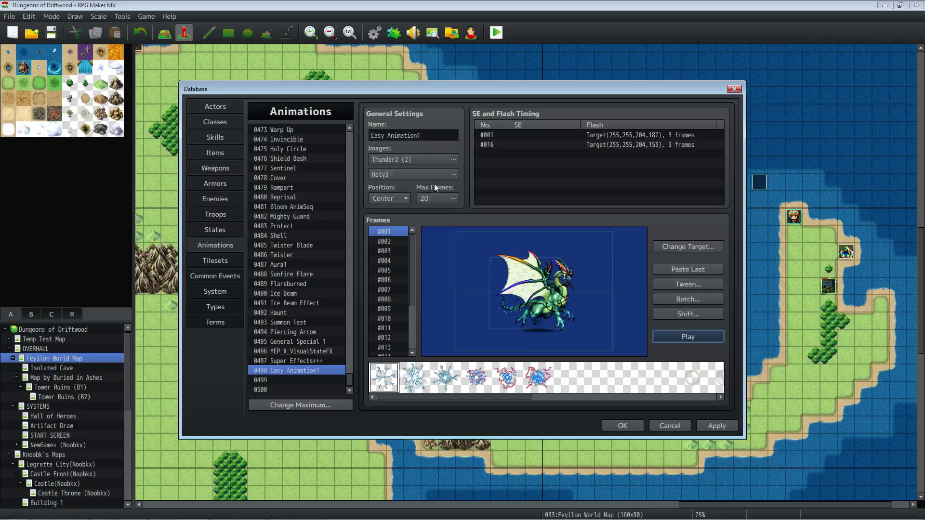
left_click(692, 339)
- Inspect the properties of a single cell in the current frame
right_click(529, 297)
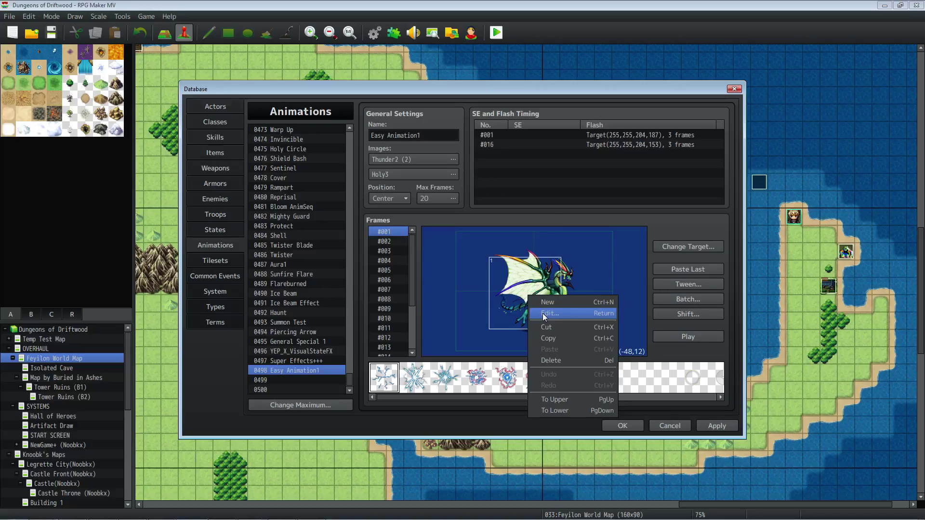
left_click(543, 313)
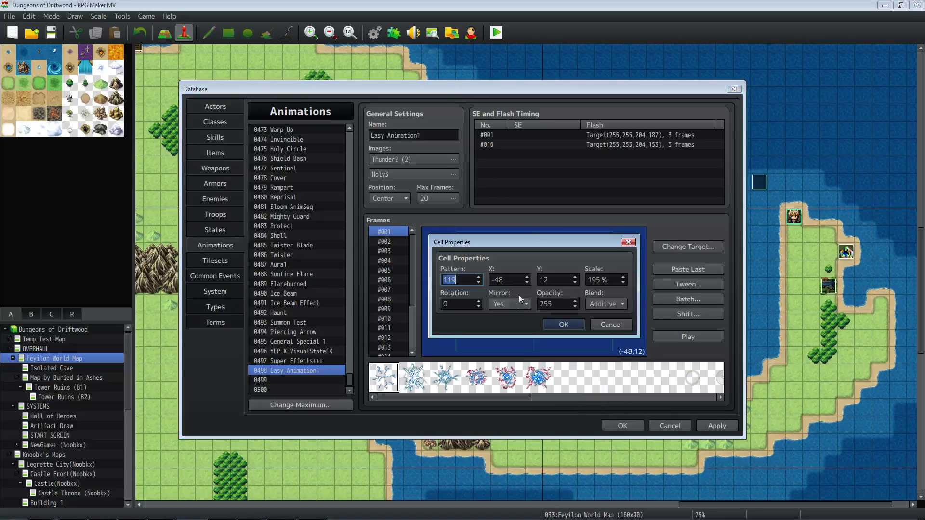
left_click(564, 325)
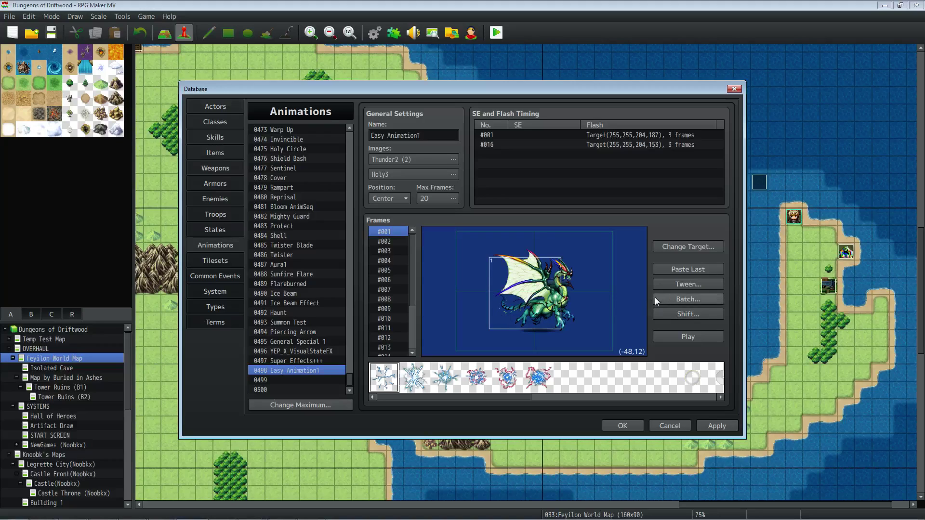
- Batch-set all cells in frames 1–20 to 50% scale and 110 opacity
left_click(670, 298)
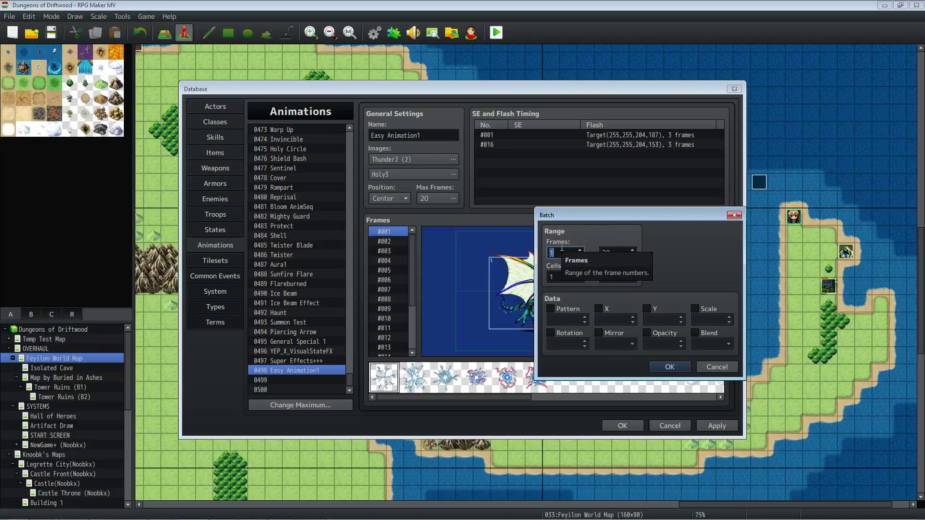
left_click(706, 309)
type("50")
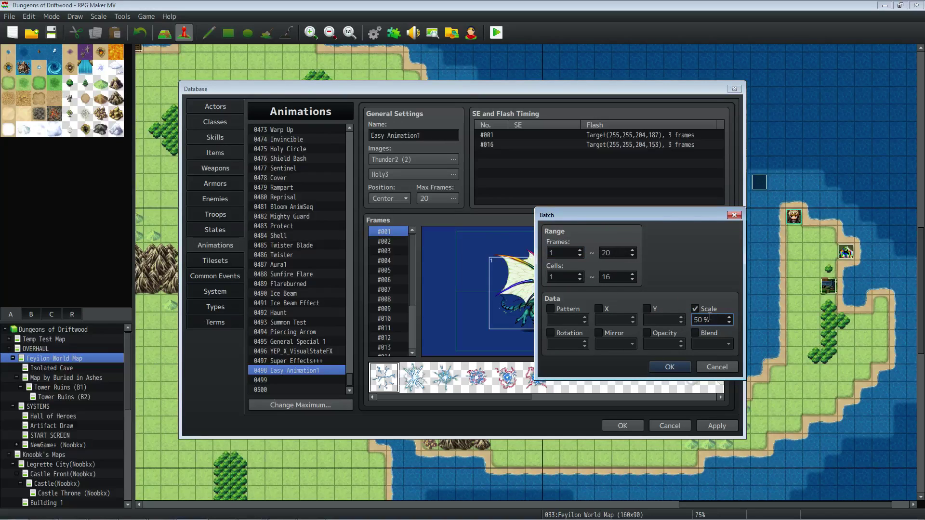
left_click(663, 335)
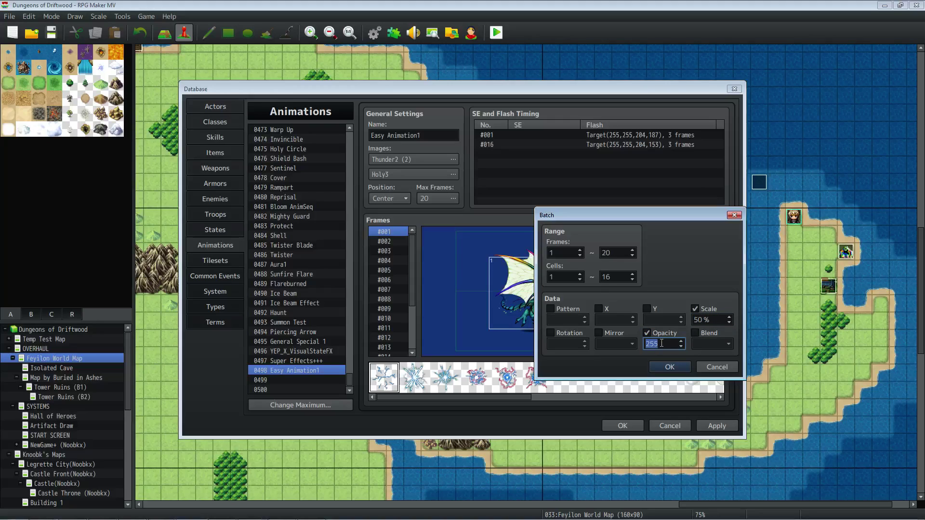
type("110")
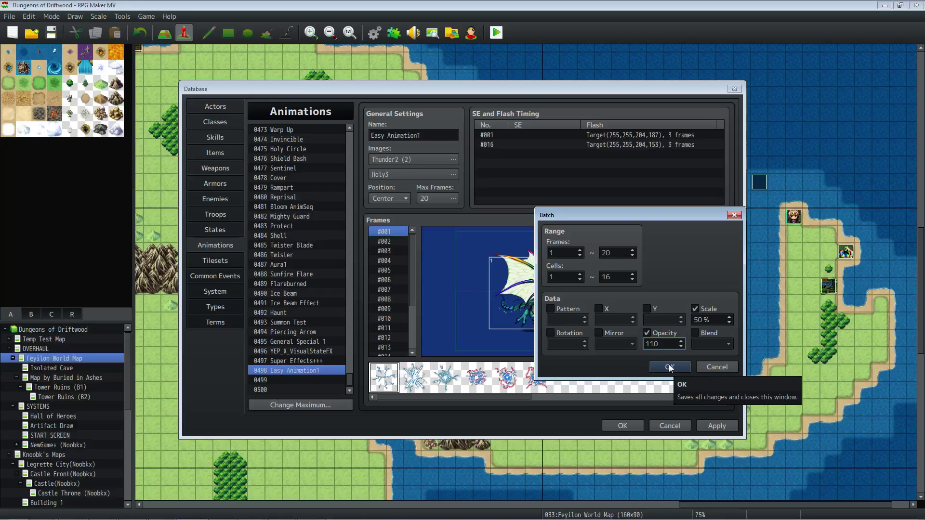
left_click(671, 366)
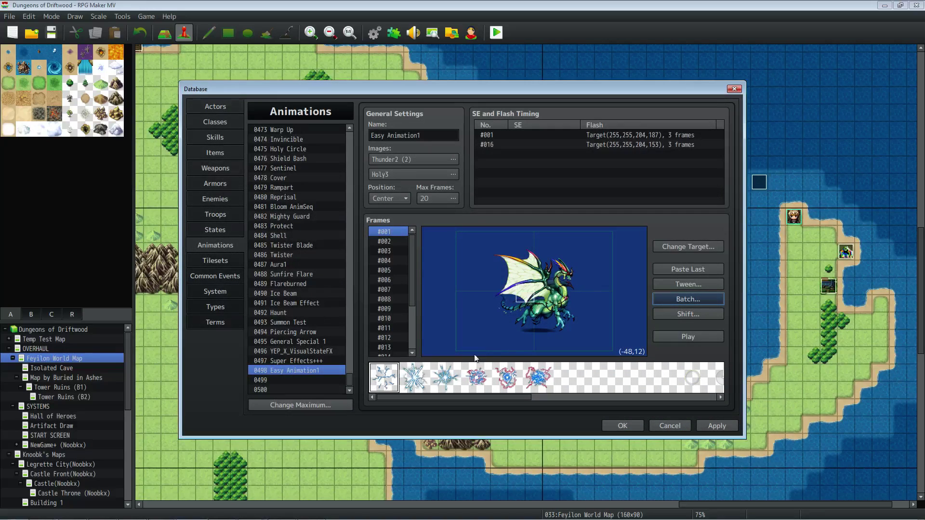
- Move to a later frame and play the half-size animation preview
left_click_drag(390, 290, 390, 330)
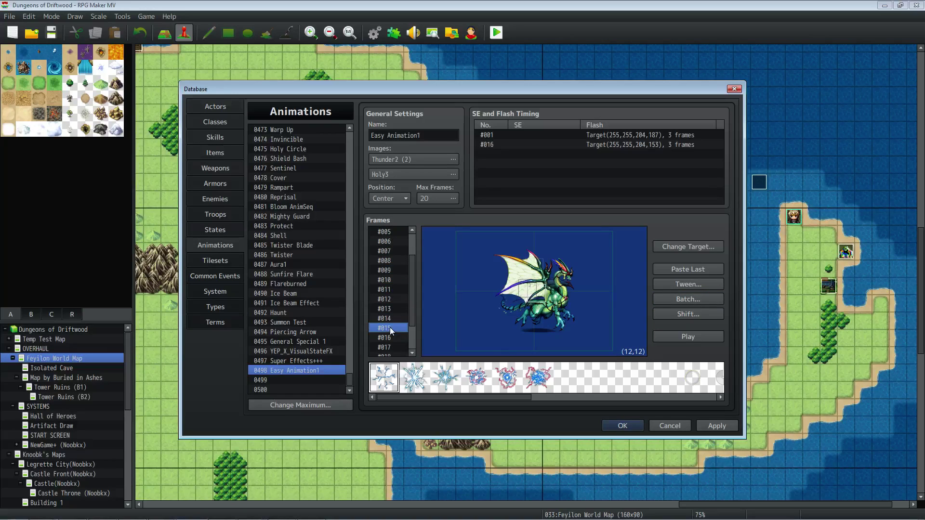
left_click(686, 338)
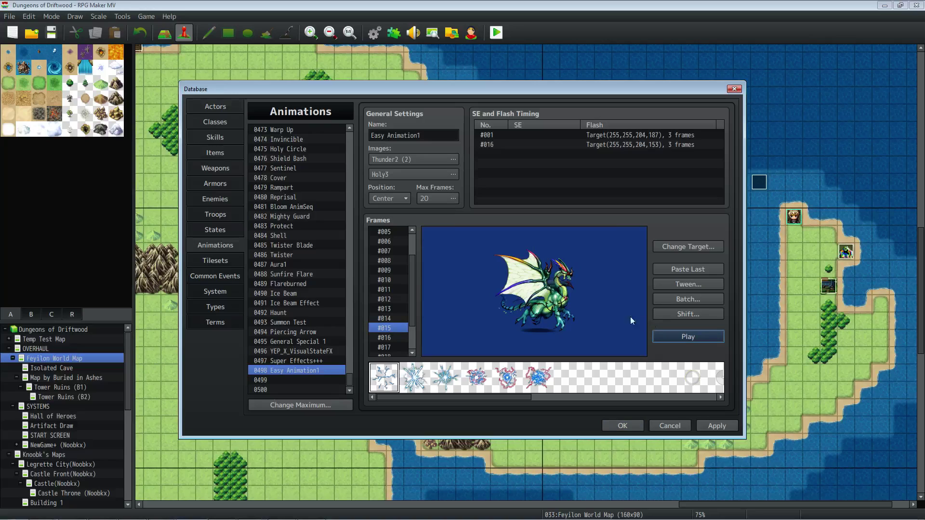
left_click(688, 338)
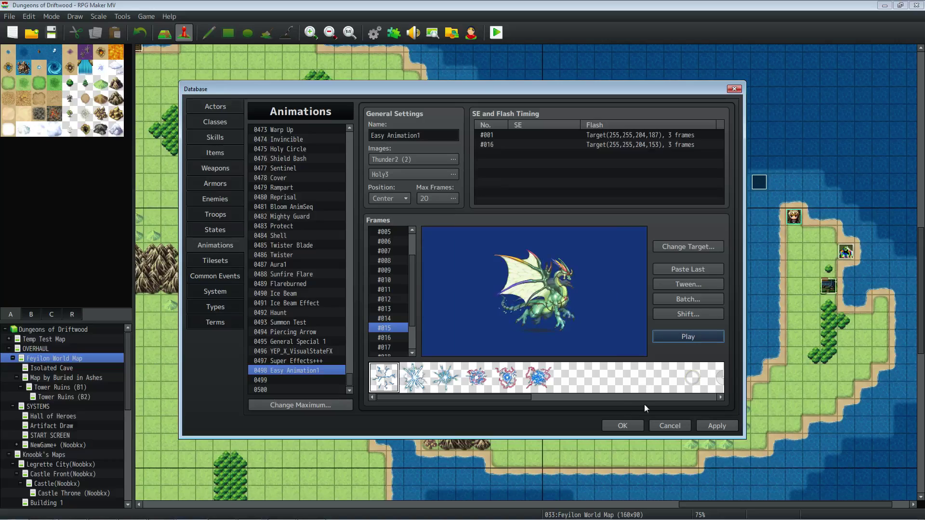
- Switch the preview target to the Demon Slime, replay it, and apply the changes
left_click(677, 247)
left_click(364, 219)
left_click(564, 364)
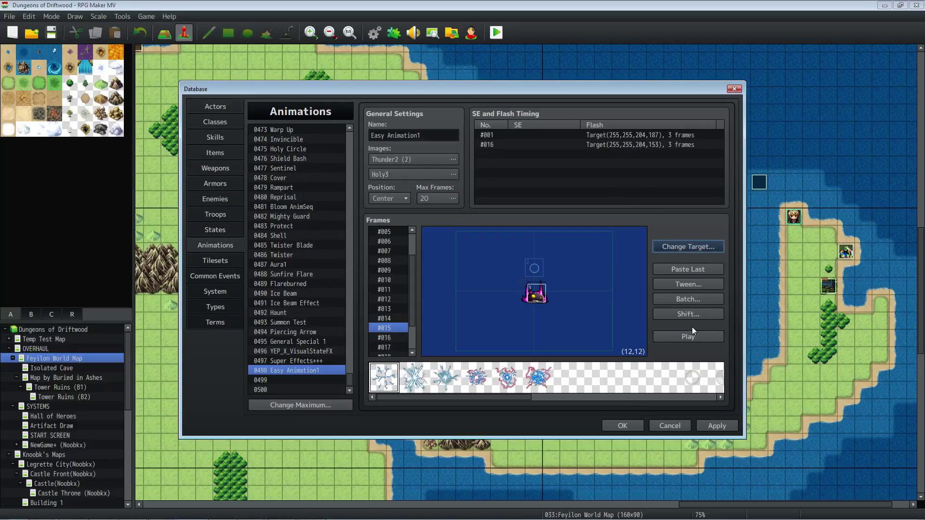
left_click(690, 336)
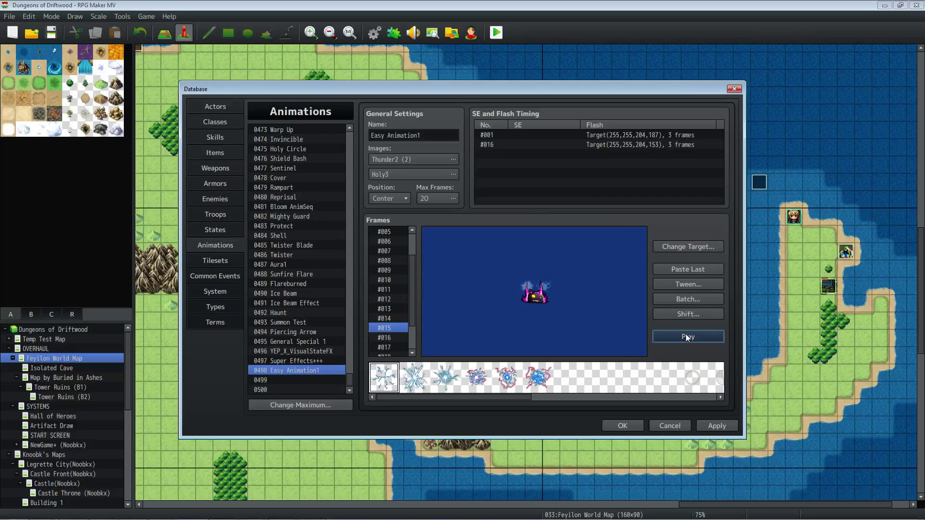
left_click(681, 334)
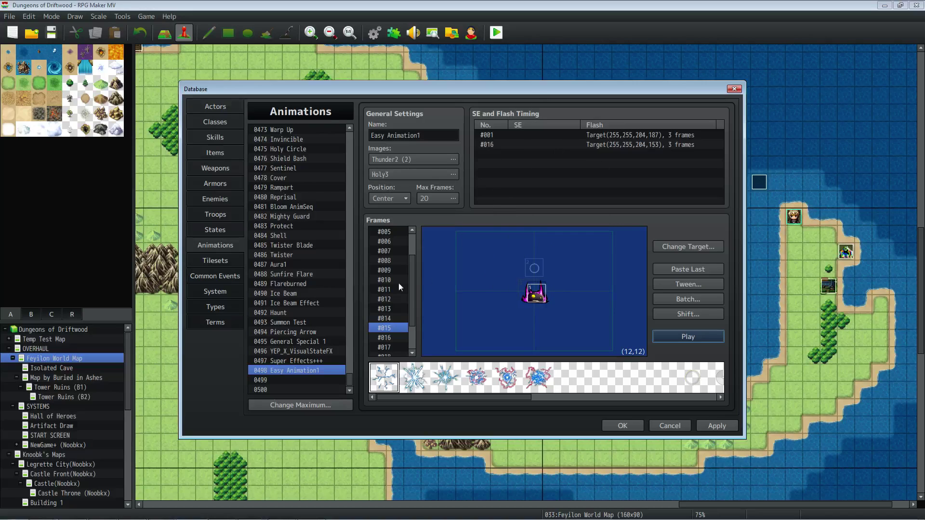
left_click(708, 425)
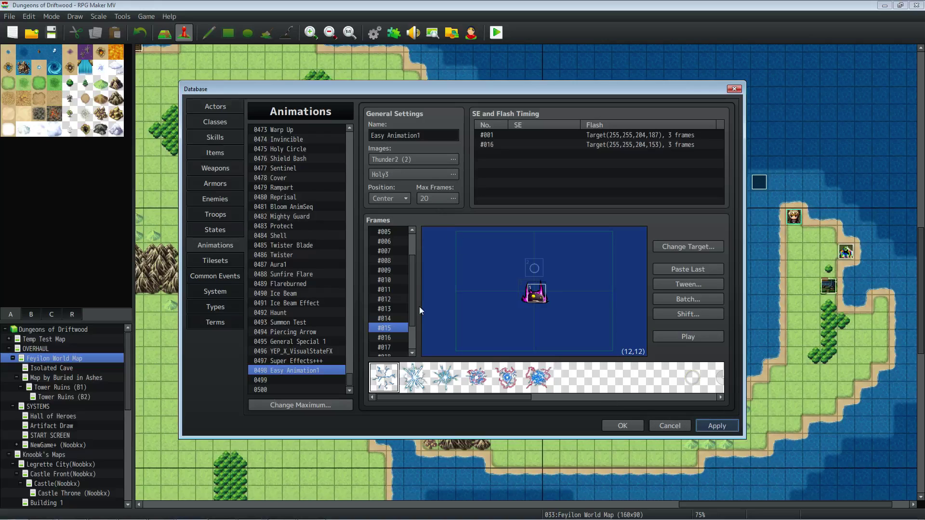
- In States, select empty entry 0013 and name it LittleSpark
left_click(222, 230)
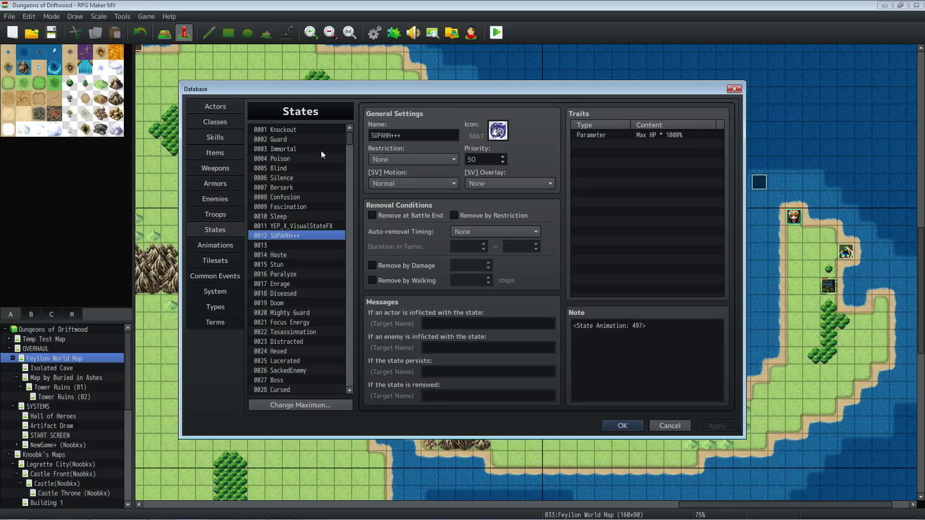
left_click(296, 245)
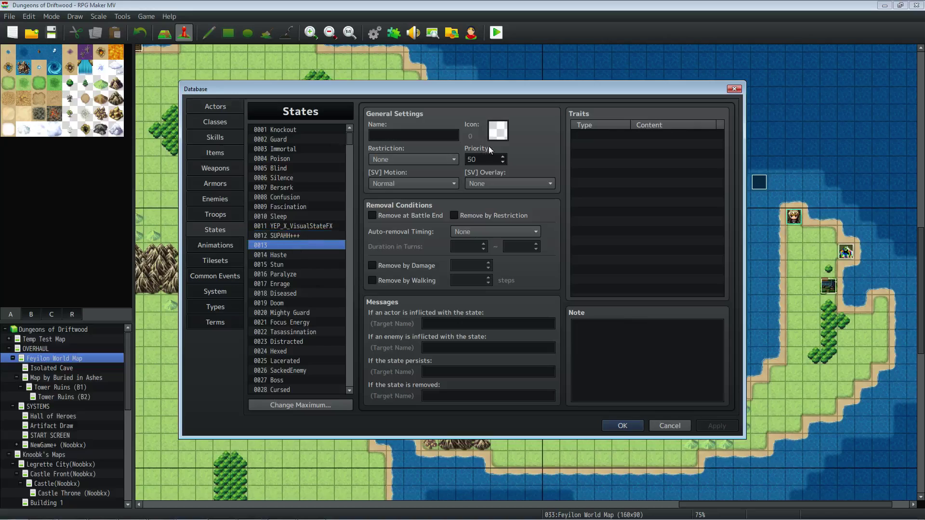
left_click(595, 140)
left_click(399, 136)
type("LittleSpark")
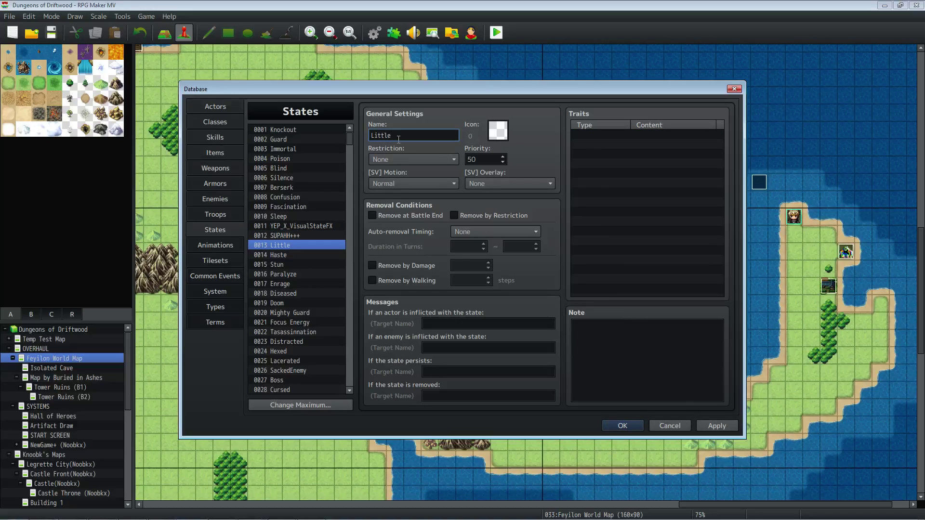
- Give LittleSpark the blue crystal icon 2440
left_click(497, 130)
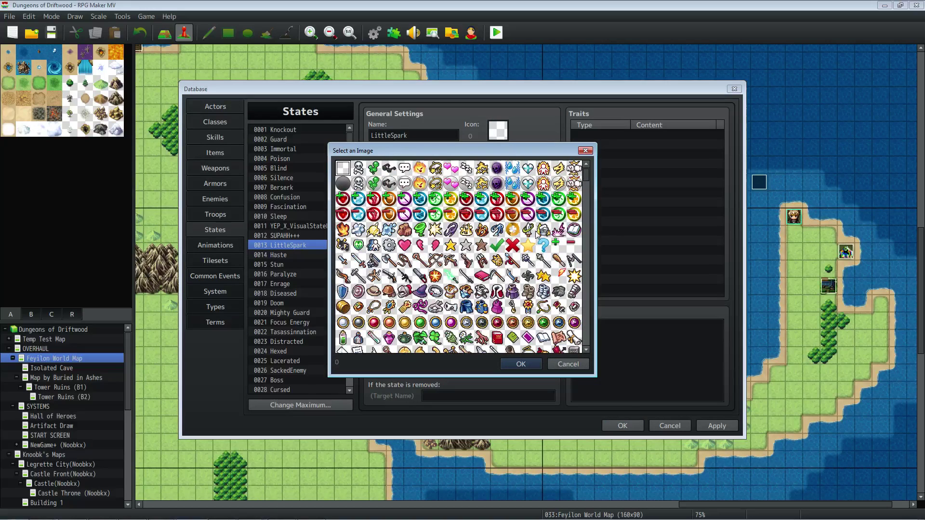
scroll(566, 260, "down", 6)
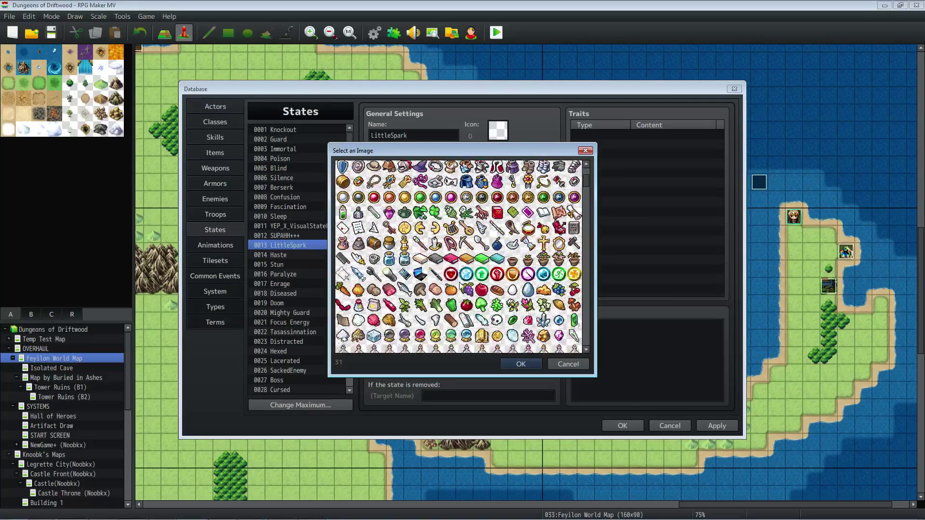
scroll(496, 273, "down", 20)
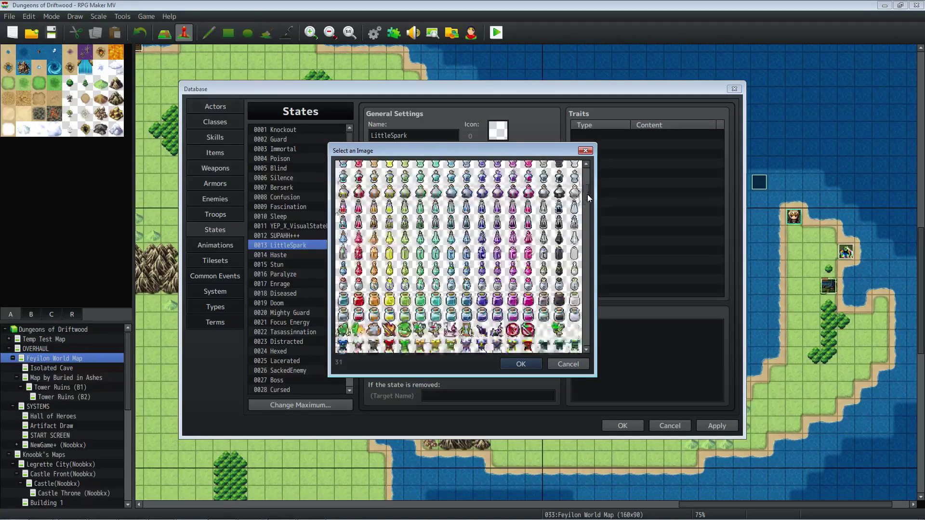
left_click(481, 328)
scroll(481, 331, "down", 3)
double_click(461, 297)
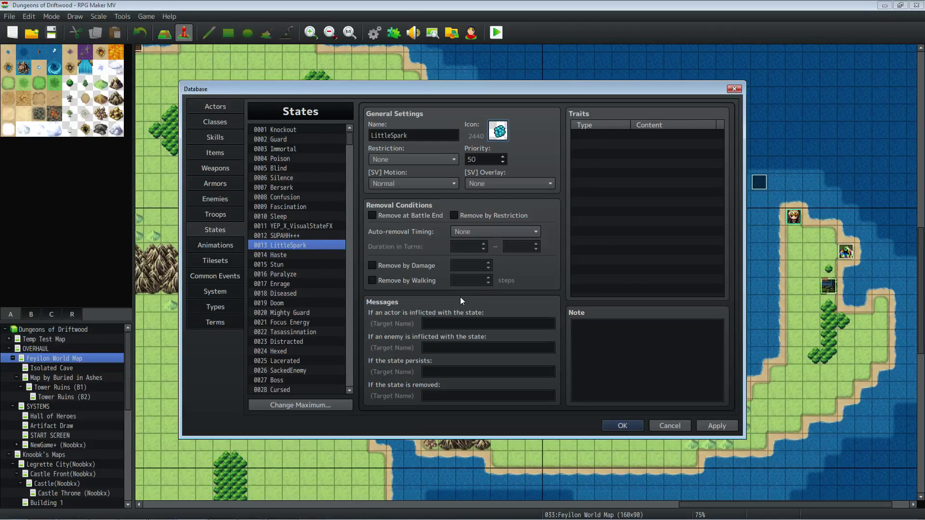
left_click(599, 169)
- Add an Element Rate trait setting Lightning to 120%
right_click(600, 171)
left_click(638, 178)
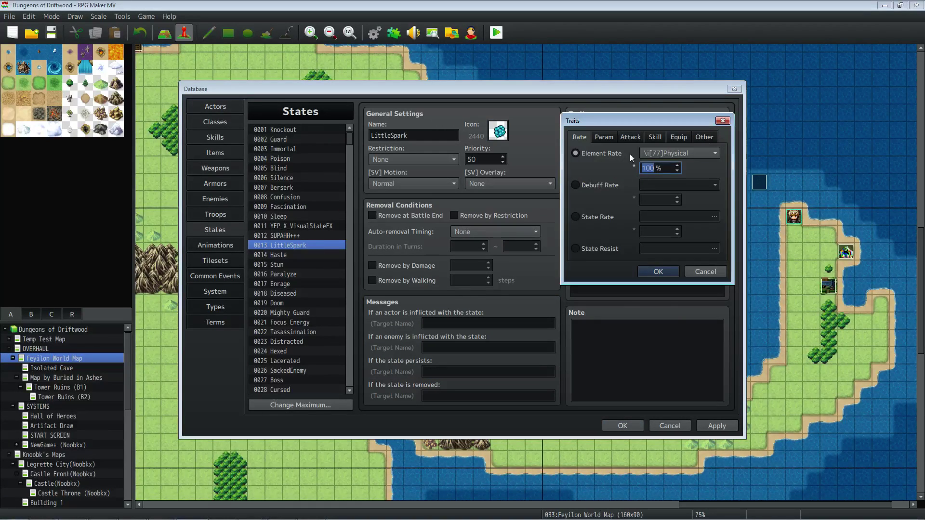
left_click(667, 158)
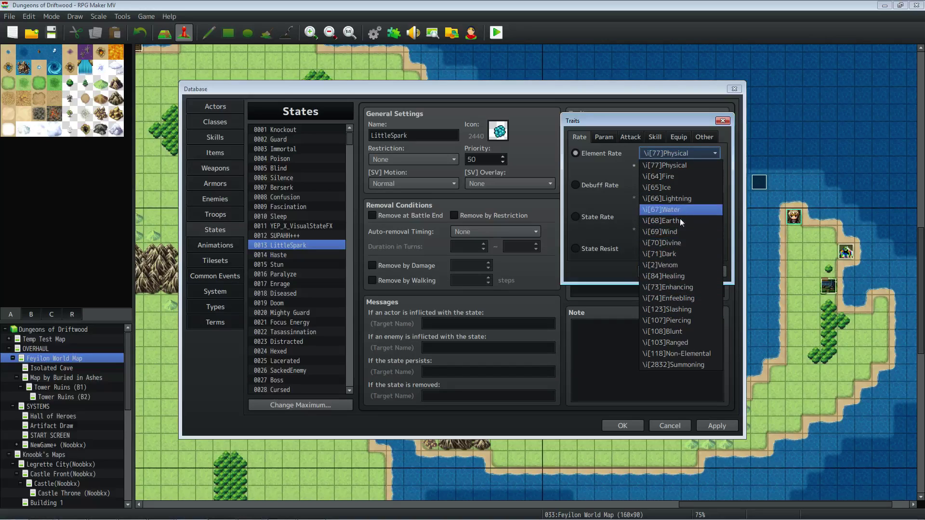
left_click(674, 199)
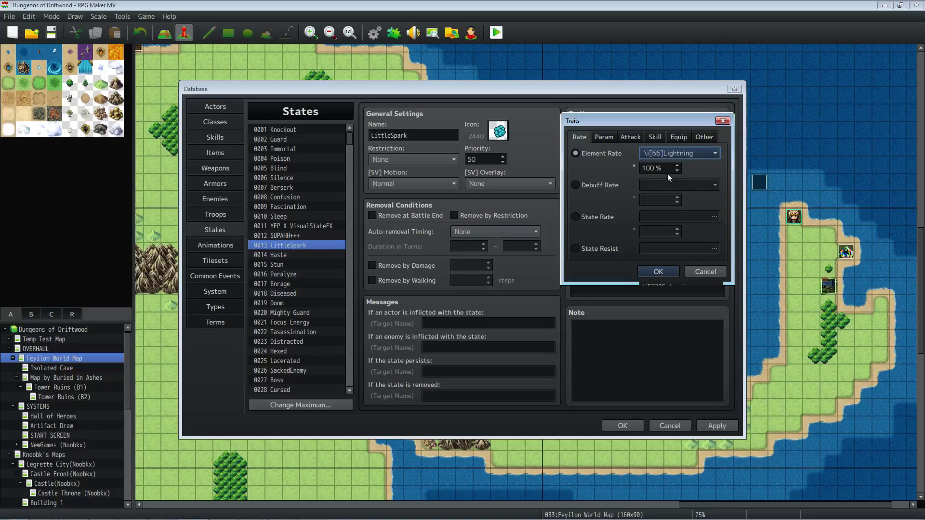
type("120")
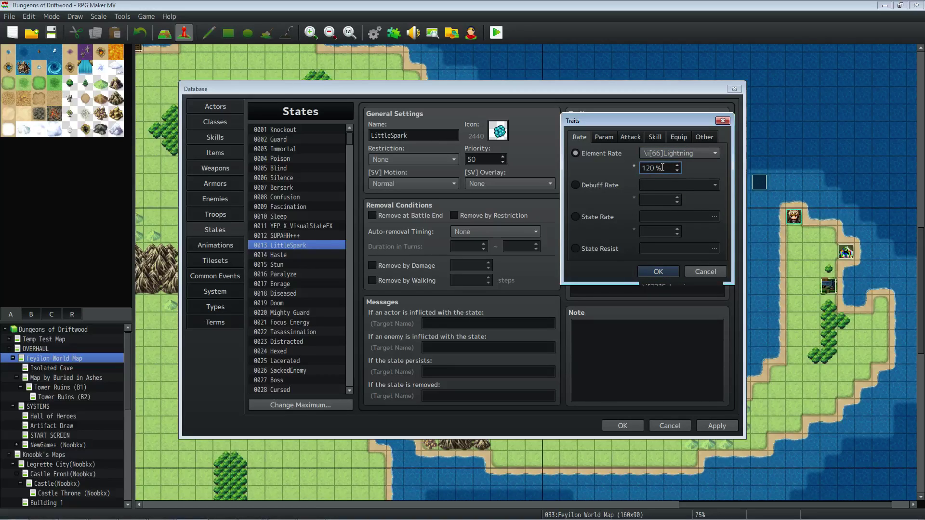
left_click(658, 271)
right_click(597, 176)
left_click(615, 238)
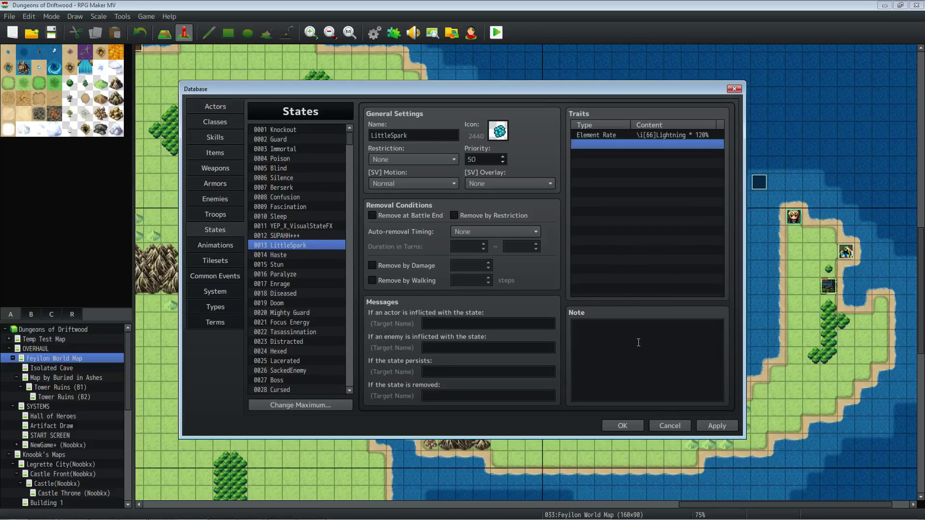
- Write the note tag <State Animation: 498>, comparing against state 0012's note
right_click(636, 345)
left_click(599, 352)
type("<State Animation: 49>")
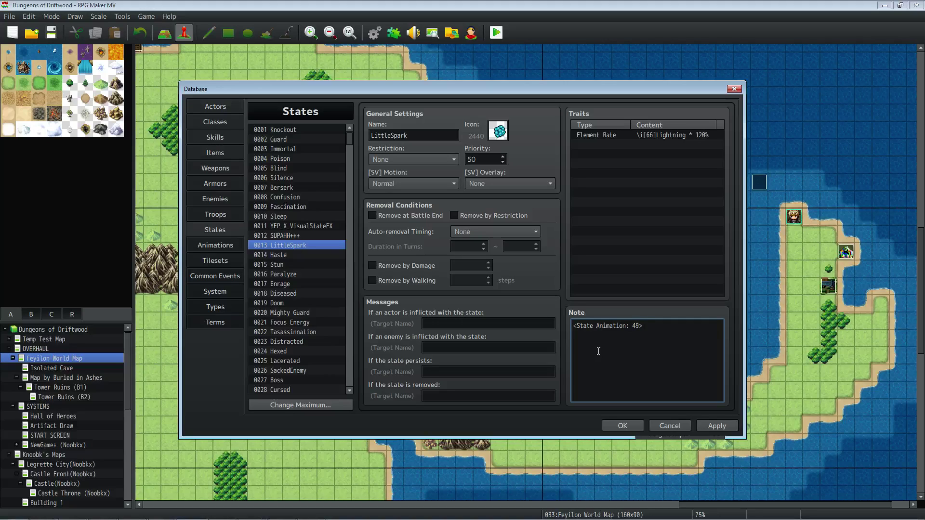
left_click(304, 234)
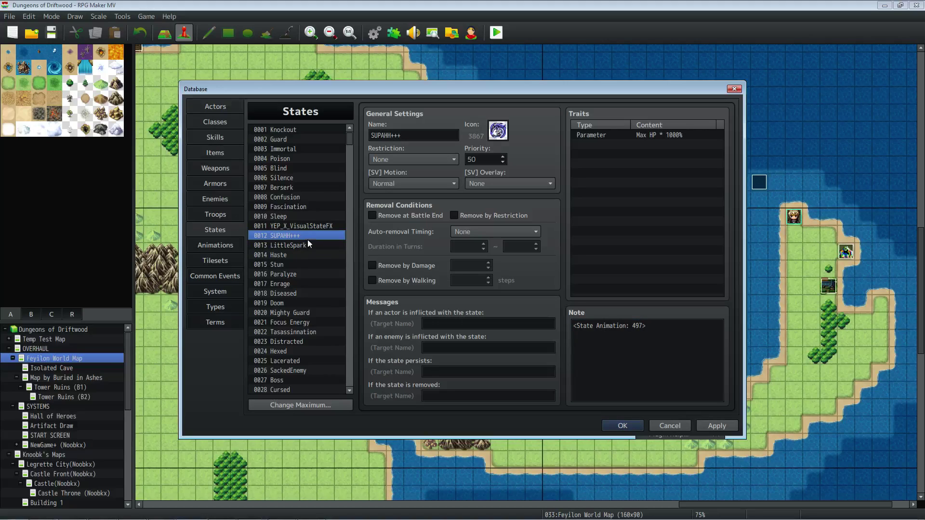
left_click(306, 251)
left_click(325, 245)
left_click(639, 327)
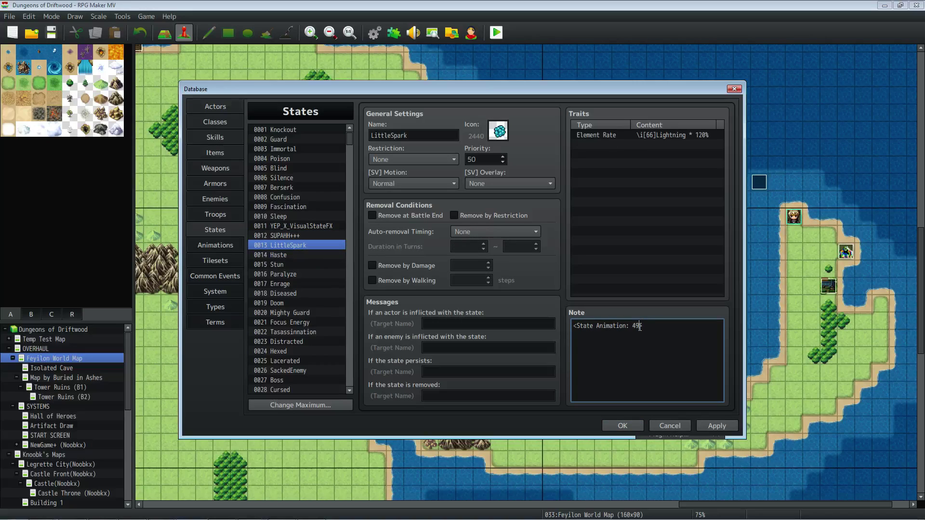
- Apply the LittleSpark note change and recheck the note line
left_click(717, 426)
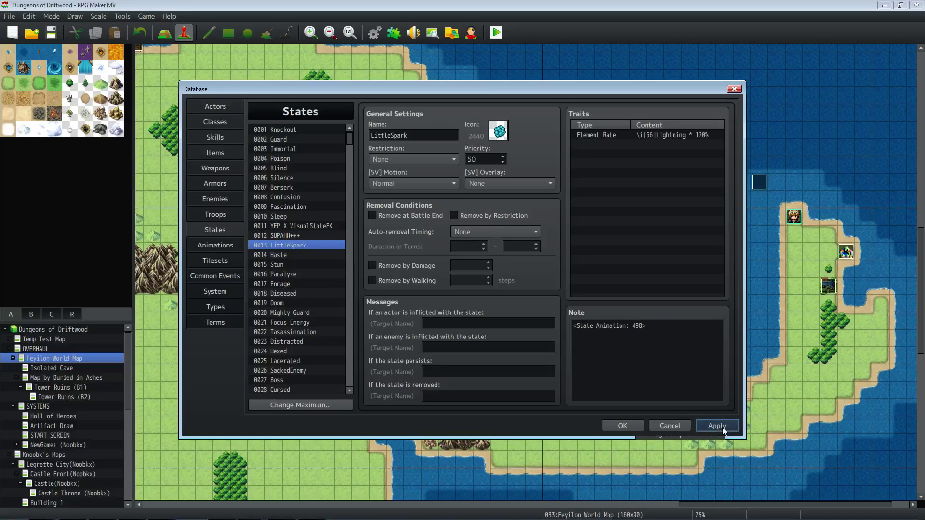
triple_click(661, 328)
left_click(663, 324)
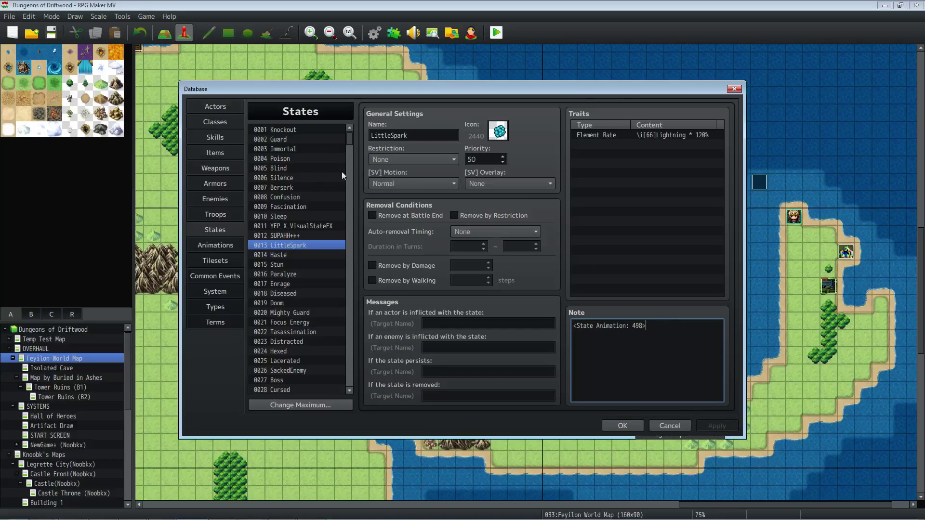
left_click(235, 111)
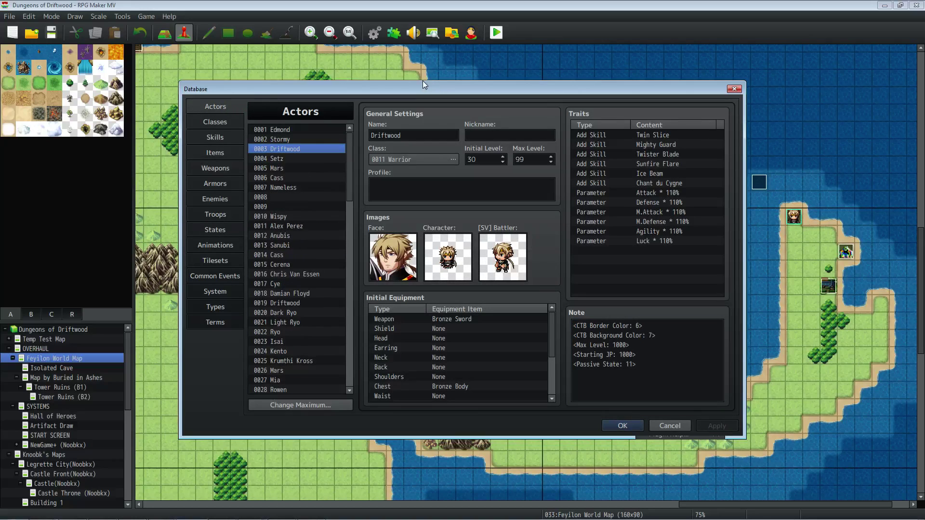
- Confirm LittleSpark is state 13 and change Driftwood's note to <Passive State: 13>
left_click(633, 369)
left_click(633, 370)
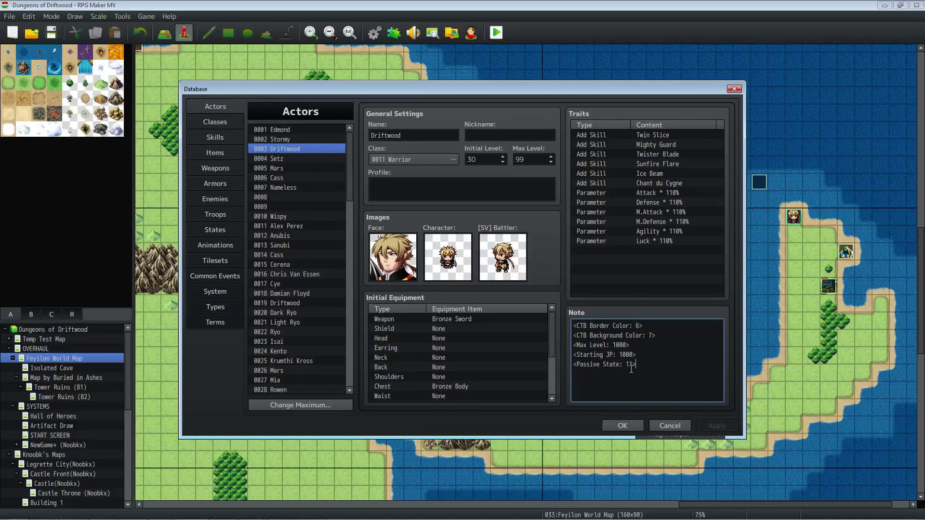
left_click(221, 231)
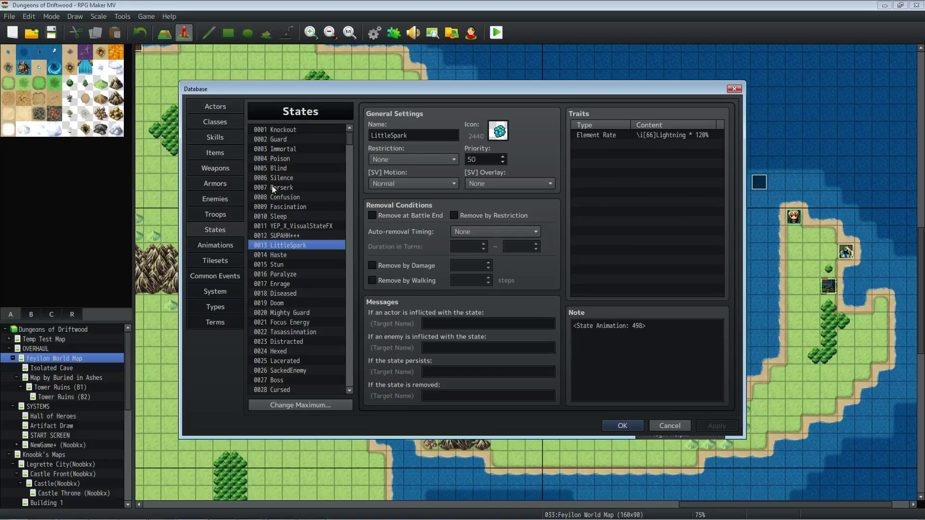
left_click(217, 108)
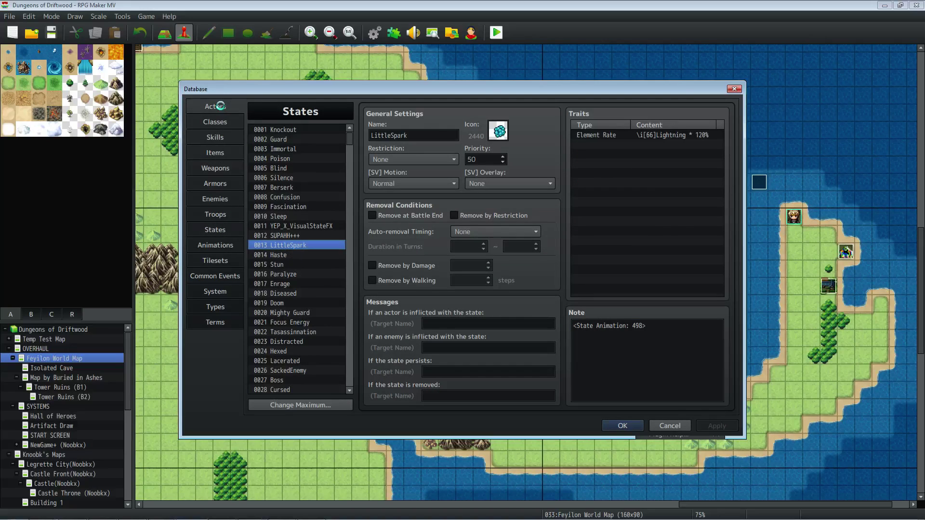
left_click(659, 382)
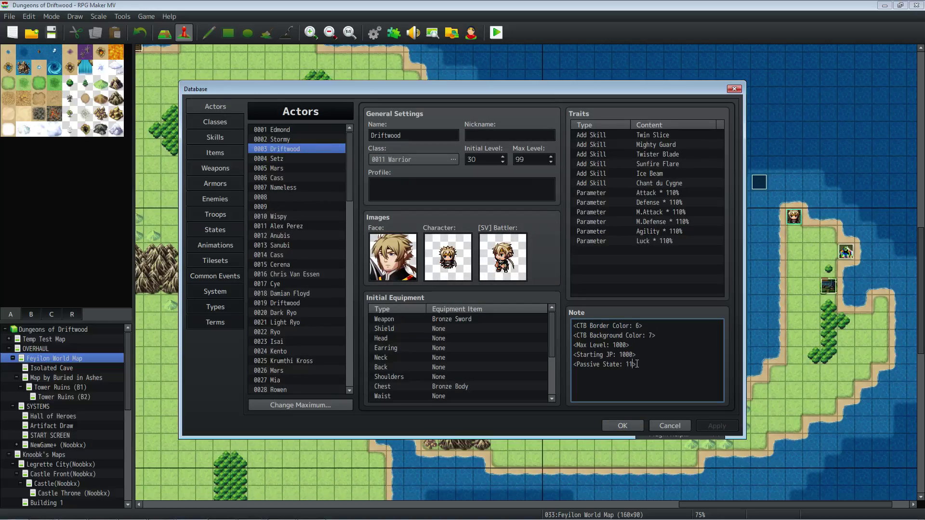
key("BackSpace")
type("3")
- Apply the actor changes, close the database with OK, and save the project
left_click(722, 426)
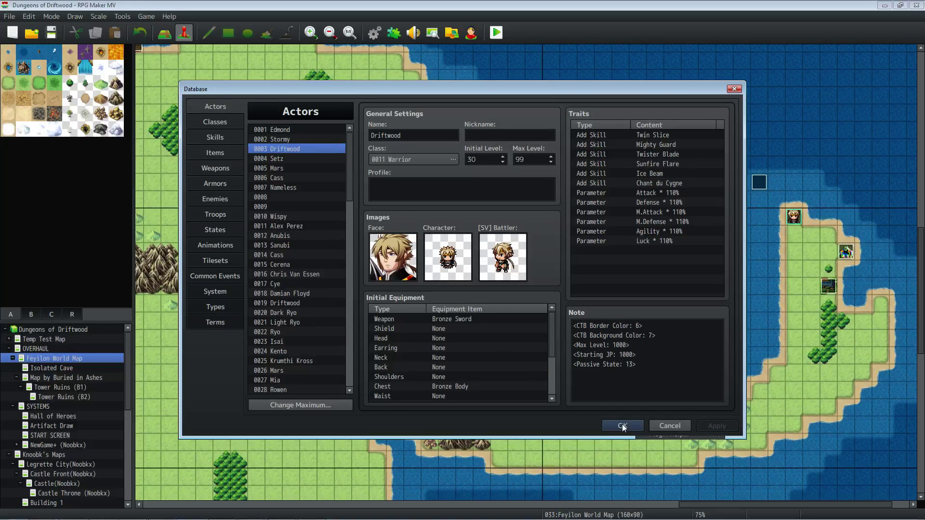
left_click(622, 426)
left_click(51, 32)
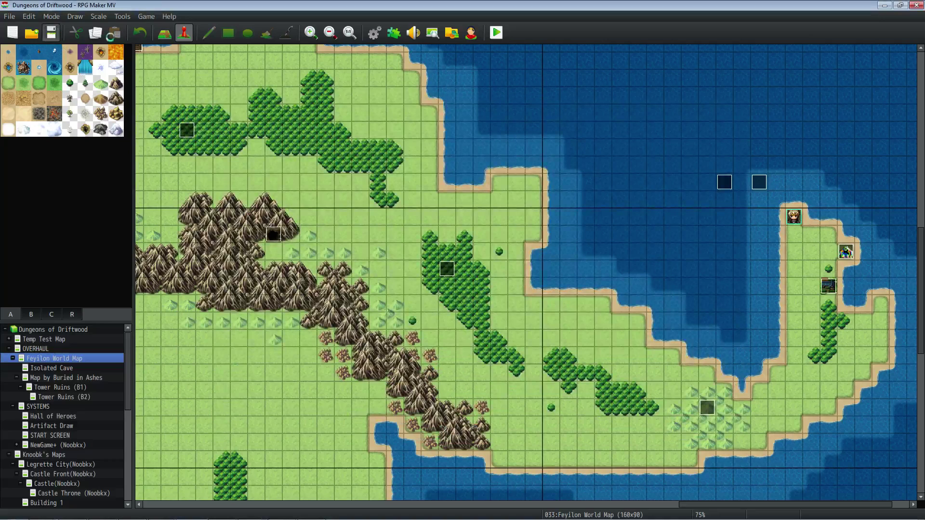
- Playtest the game and walk the hero on the Feyilon world map to trigger a battle
left_click(496, 32)
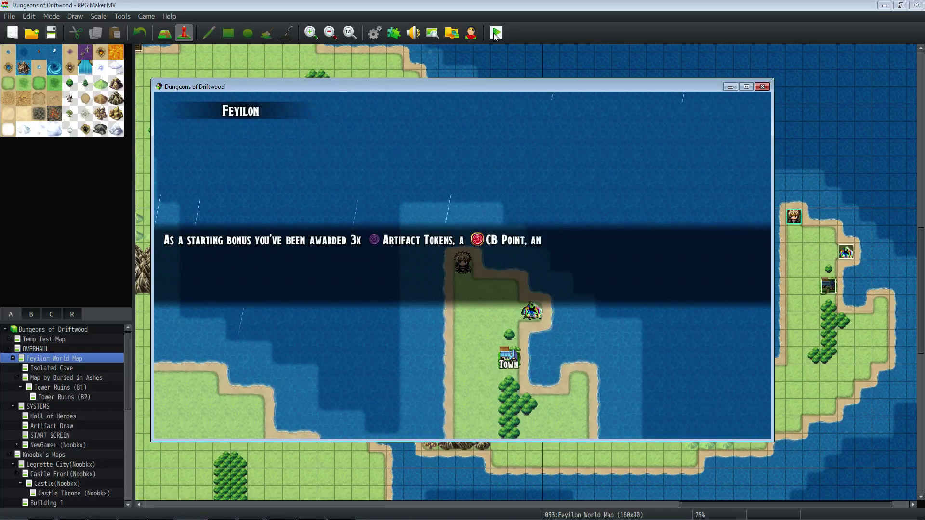
key("Down")
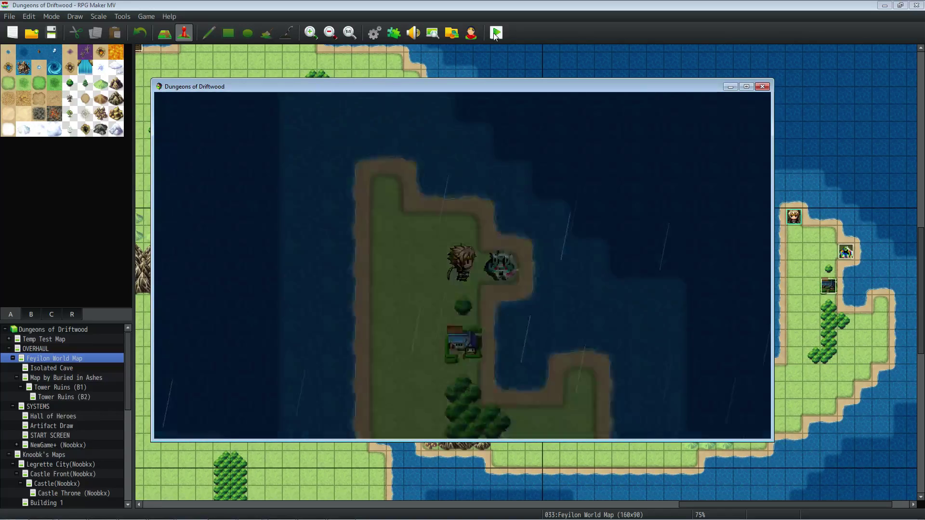